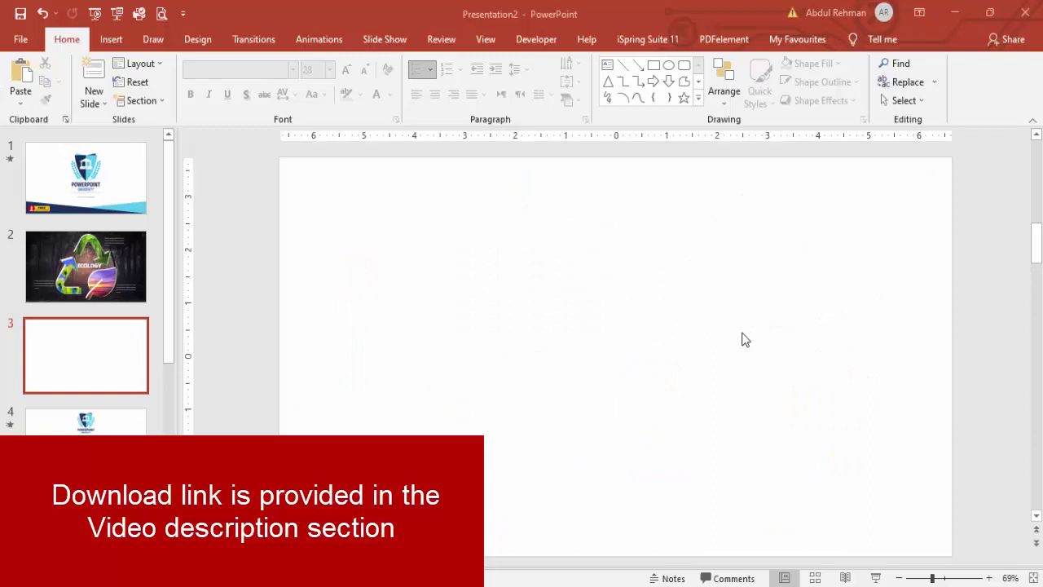
- Insert the recycle-leaf icon, found by searching 'recy', onto slide 3
left_click(110, 39)
left_click(277, 81)
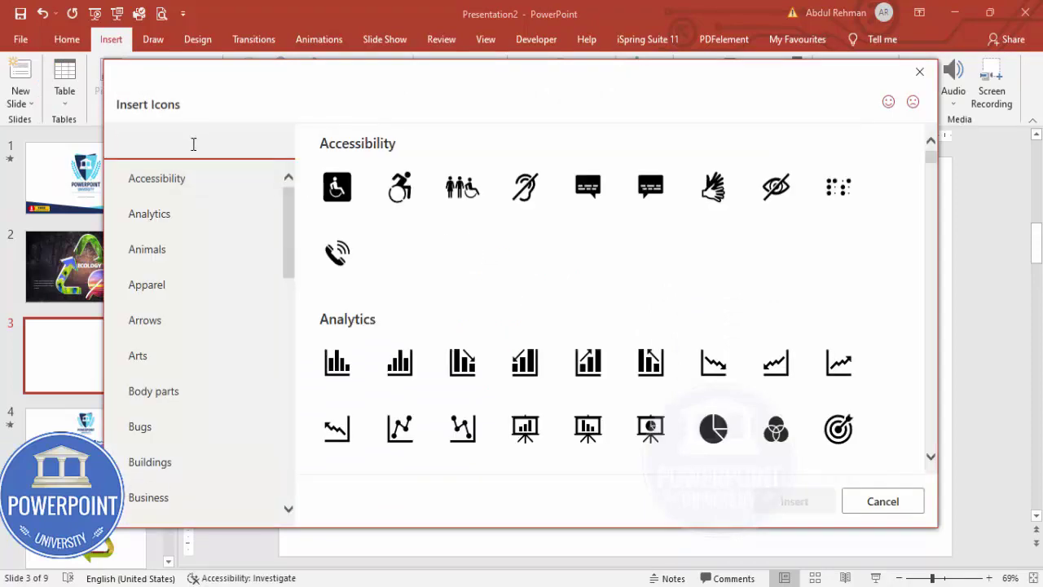
type("recy")
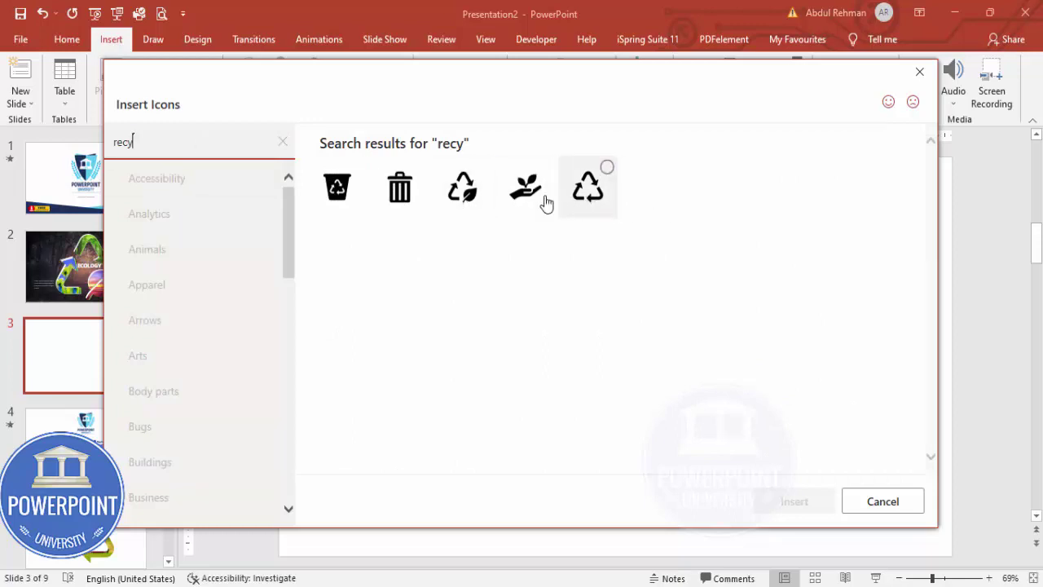
left_click(466, 200)
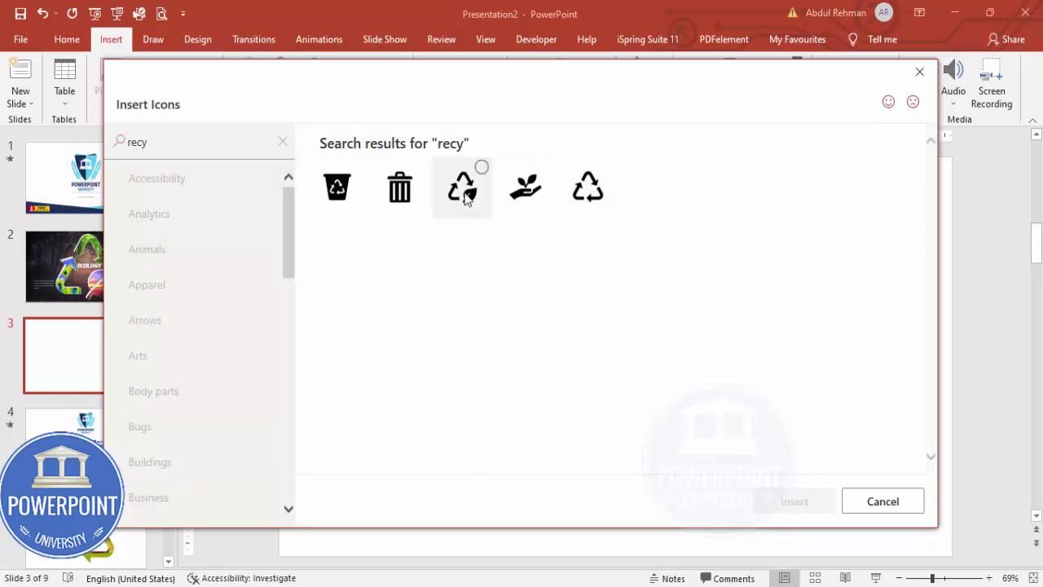
left_click(466, 200)
left_click(785, 505)
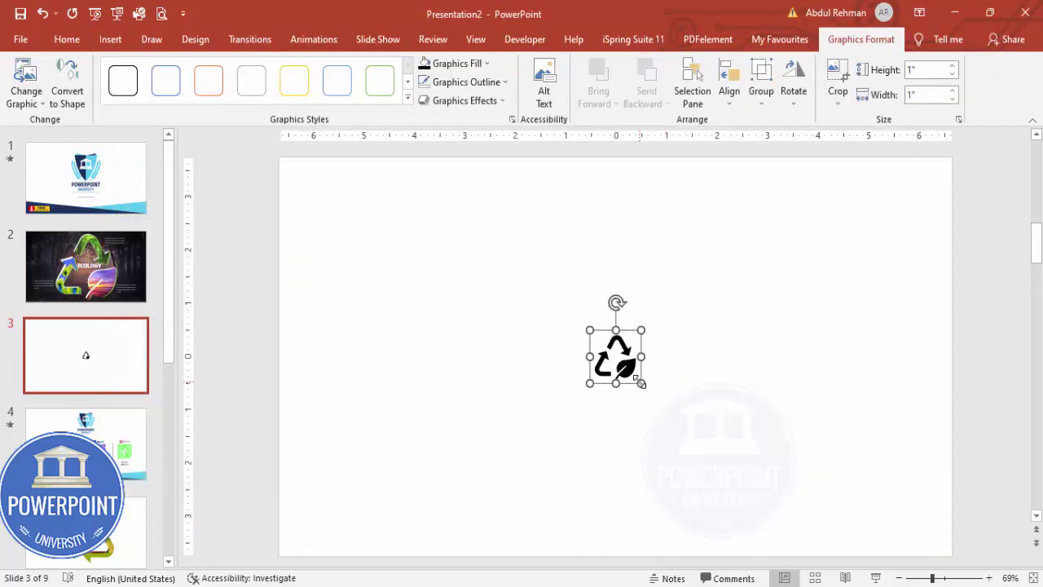
- Resize the recycle icon to 6.68 x 6.68 inches and centre it on the slide
left_click_drag(642, 383, 790, 502)
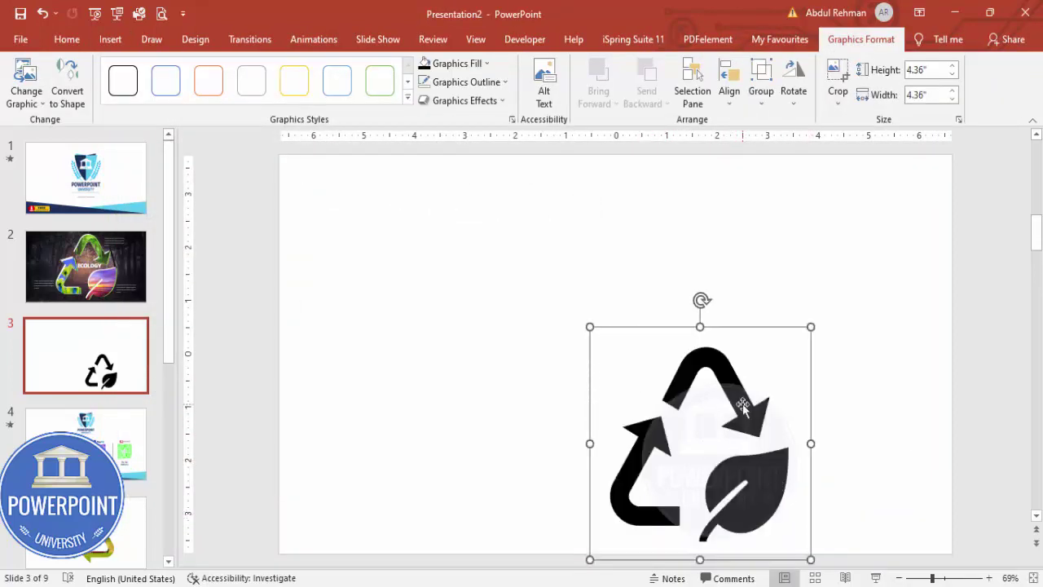
left_click_drag(742, 408, 631, 290)
left_click_drag(699, 439, 807, 549)
left_click_drag(764, 449, 723, 421)
left_click_drag(770, 525, 783, 535)
mouse_move(717, 450)
left_mouse_down()
mouse_move(722, 442)
mouse_move(705, 438)
mouse_move(714, 443)
left_mouse_up()
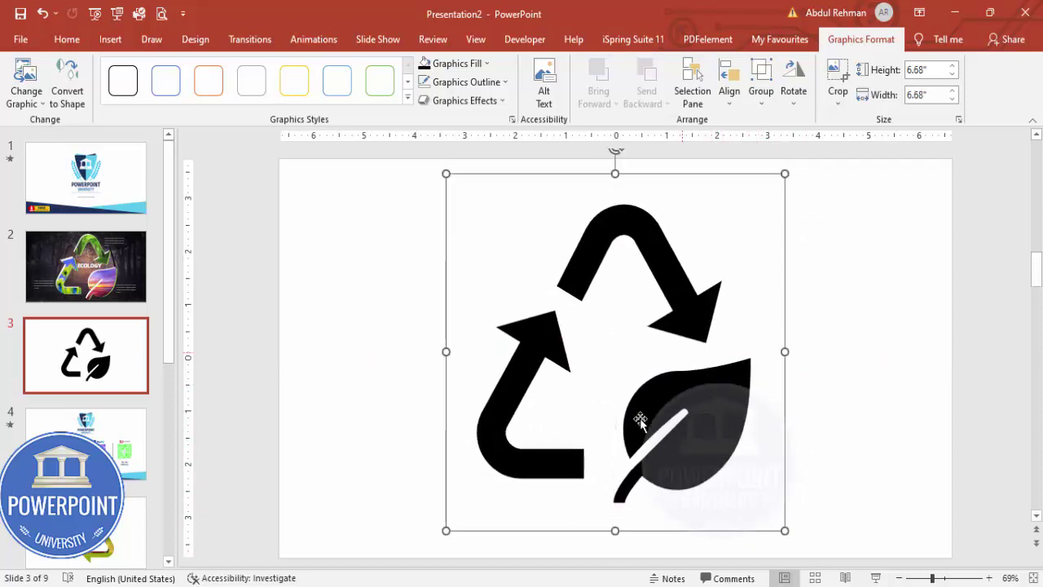
- Show the icon's Fill & Line settings in the Format Graphic pane
right_click(725, 401)
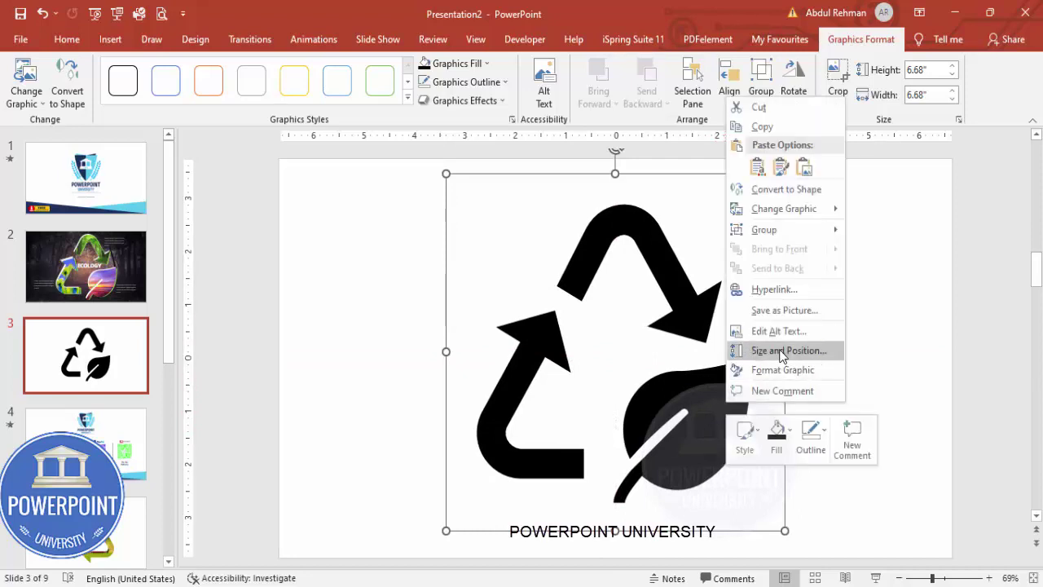
left_click(820, 354)
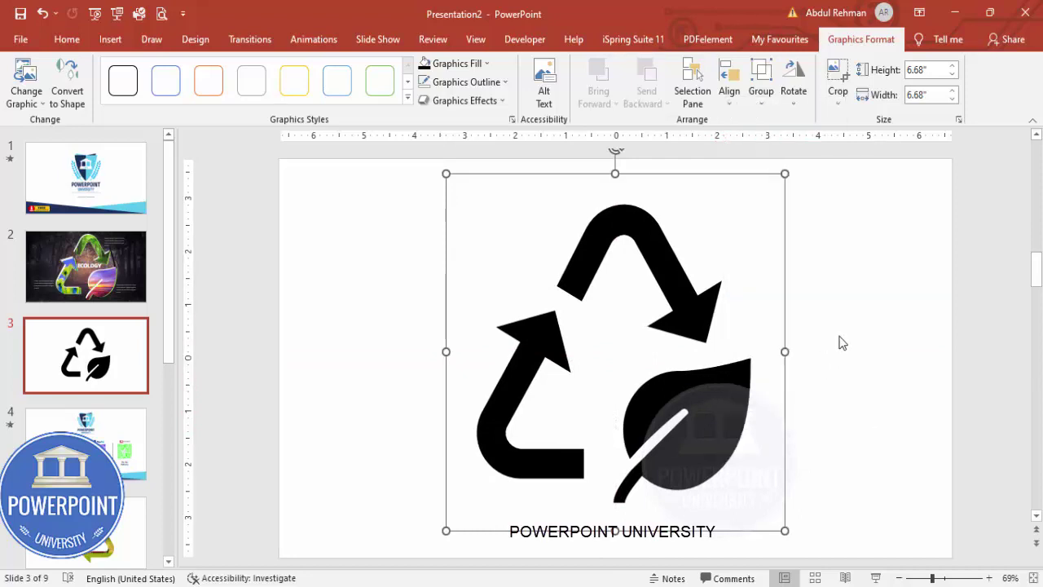
left_click(850, 178)
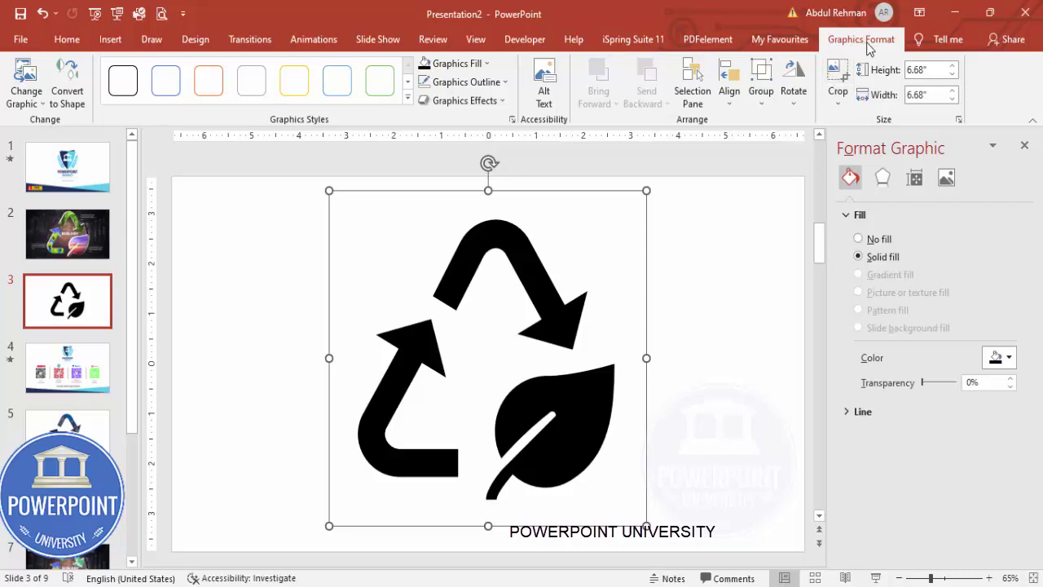
- Convert the icon to shapes and select the top arrow, leaf and left arrow together
left_click(68, 104)
left_click(620, 295)
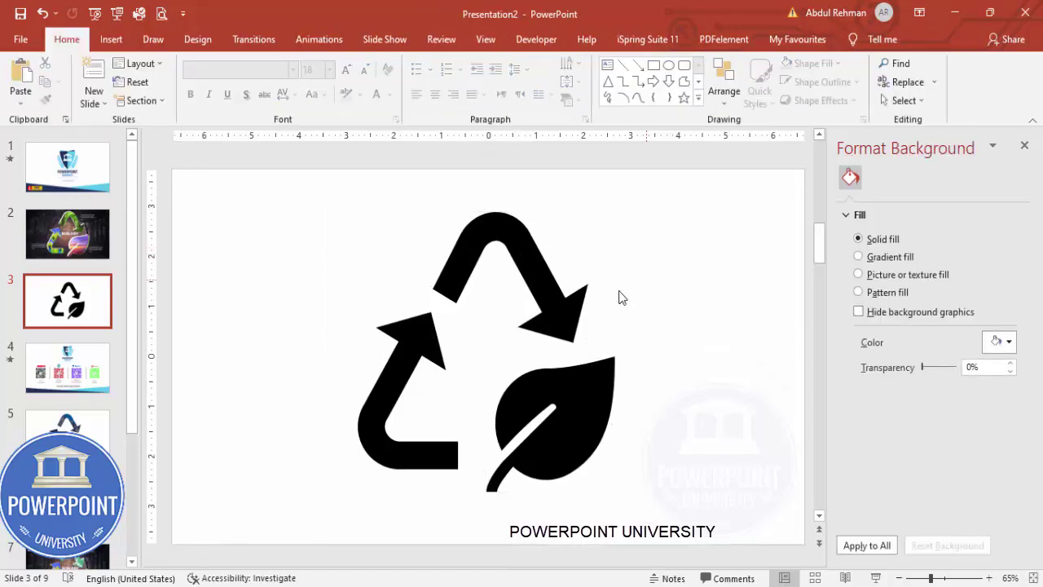
left_click(569, 308)
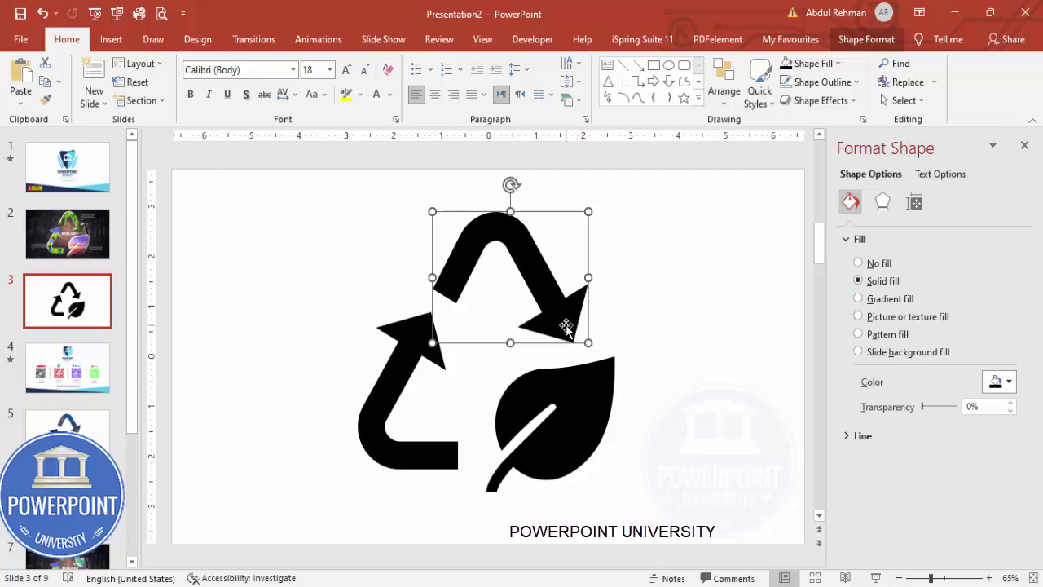
left_click(580, 415, "shift")
left_click(401, 362, "shift")
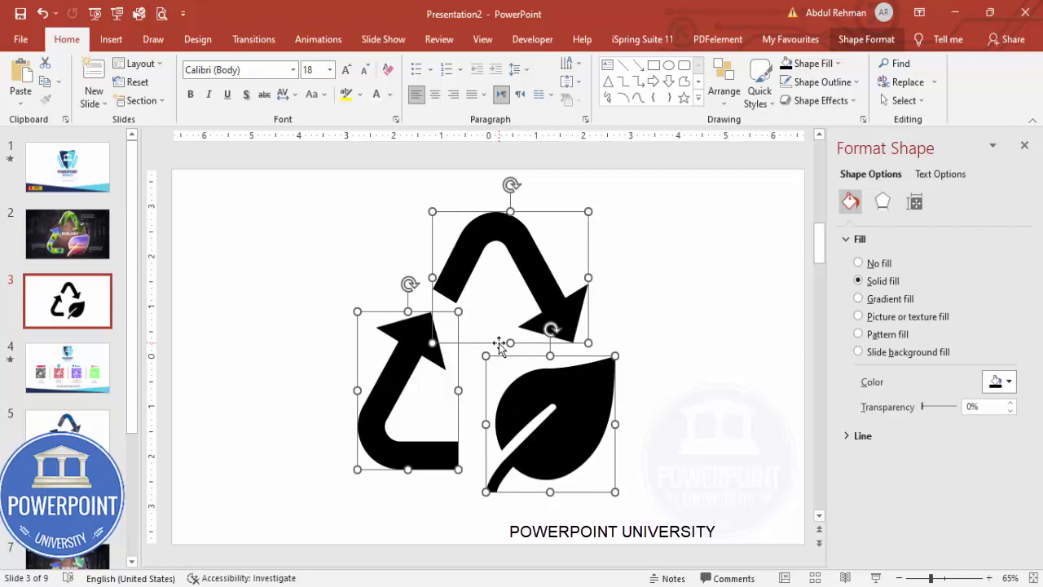
- Group the three shapes and pick a picture fill from Online Pictures
key("ctrl+g")
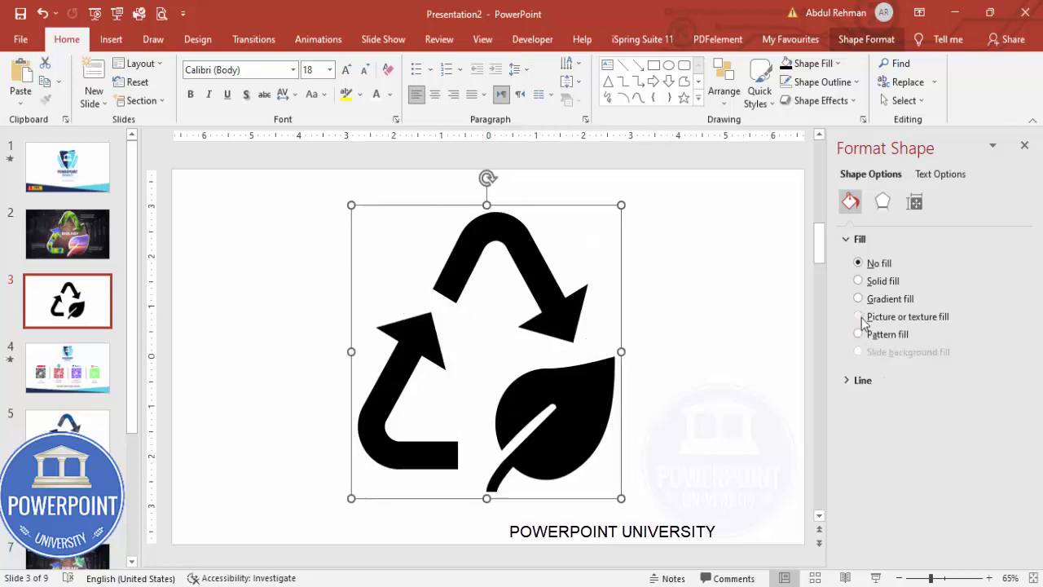
left_click(894, 319)
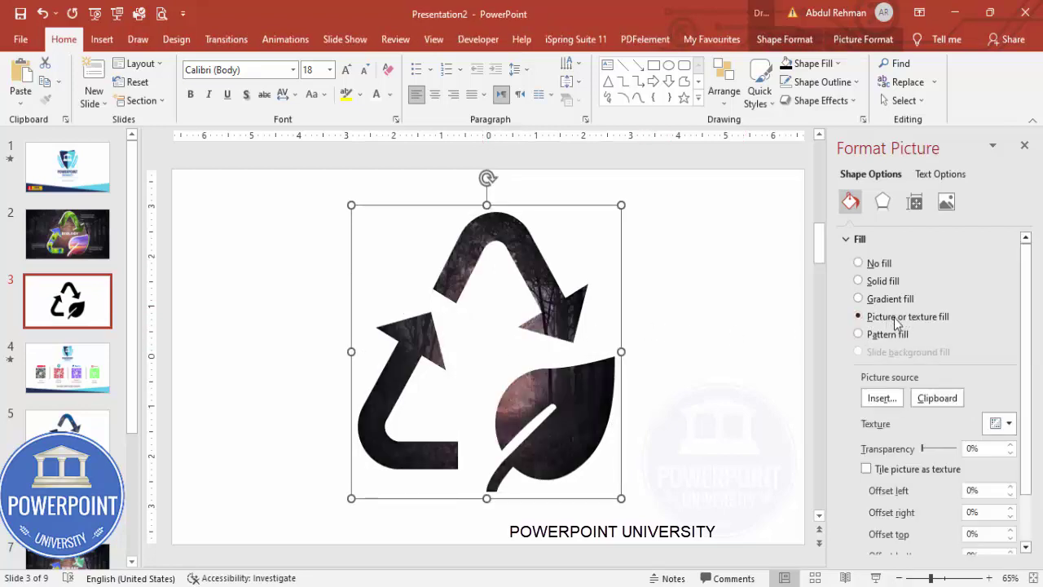
left_click(865, 400)
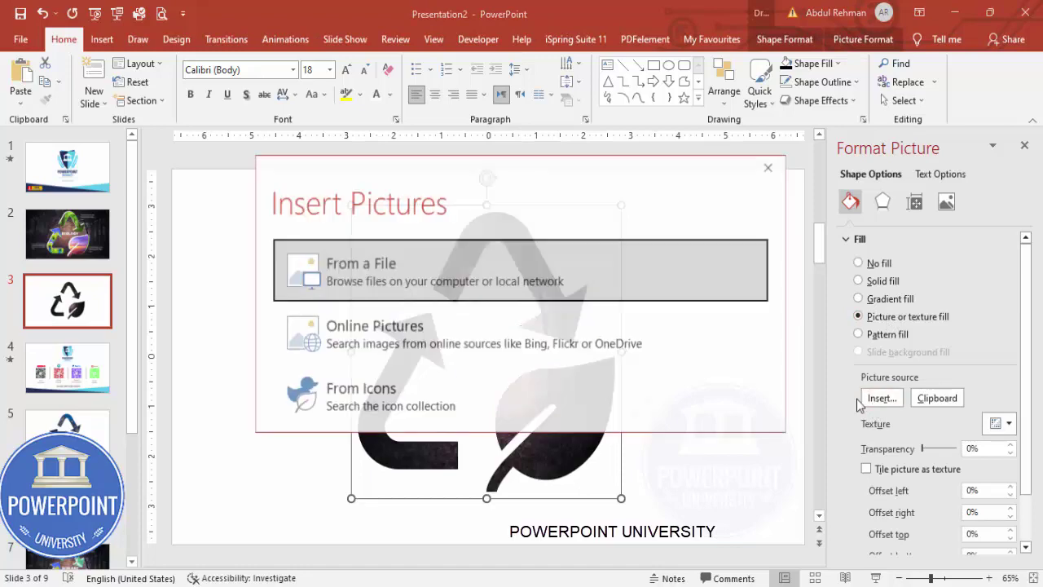
left_click(436, 327)
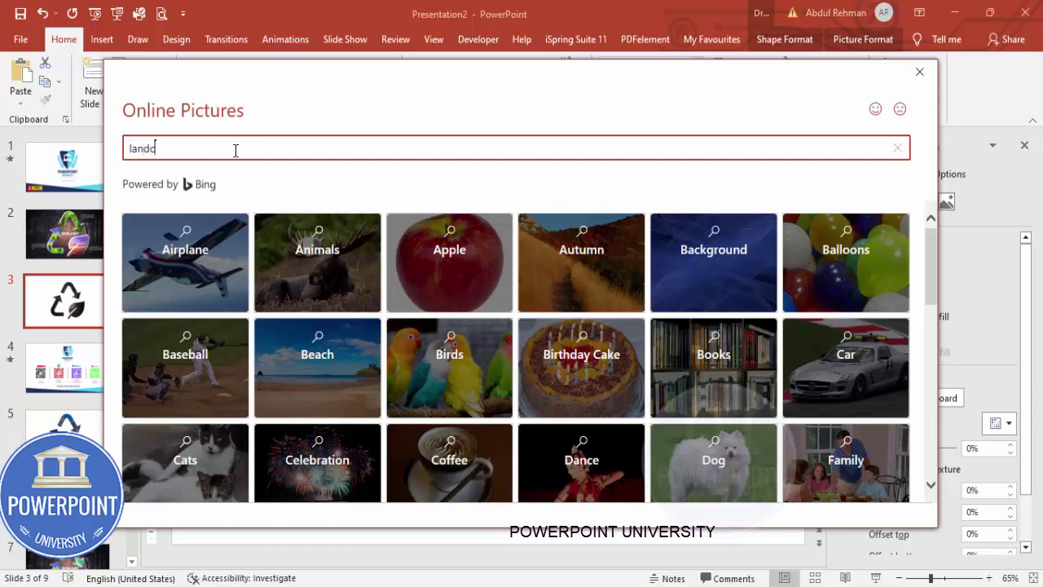
- Fill the grouped icon with the lake photo with orange rocks from a 'landscape' search
type("landscape")
key("Return")
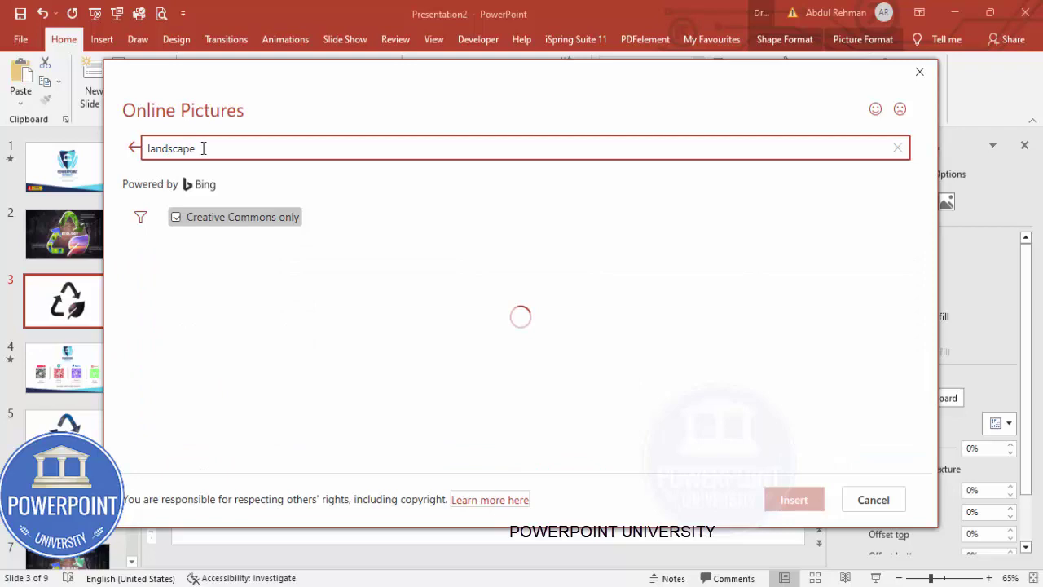
scroll(687, 335, "down", 2)
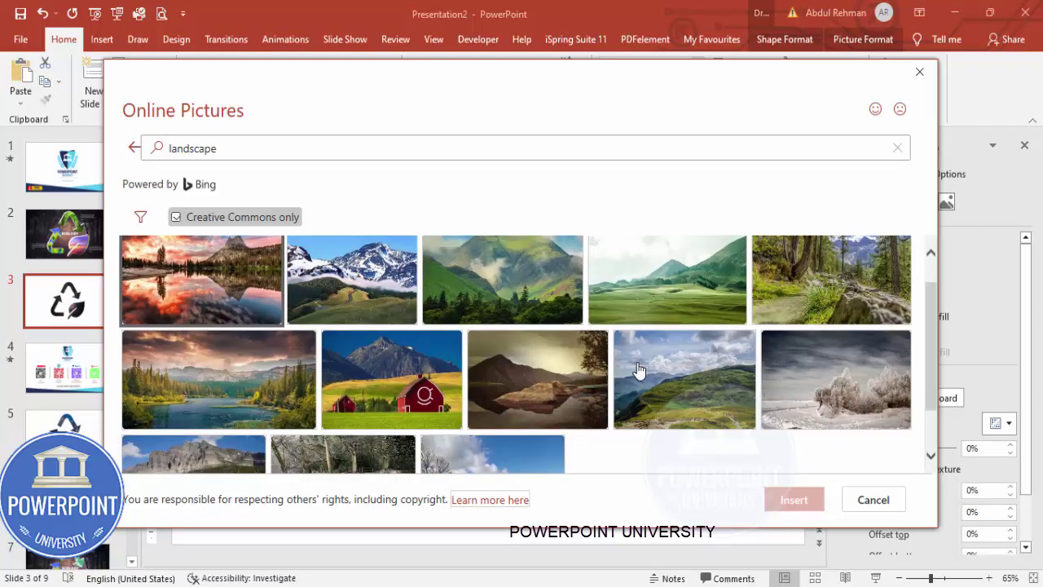
scroll(648, 365, "down", 4)
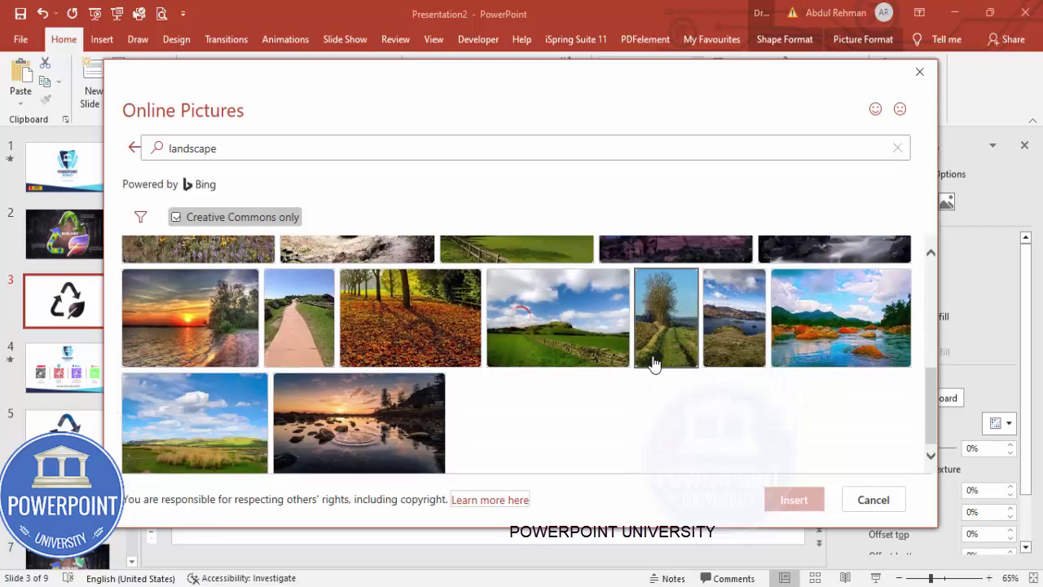
scroll(615, 362, "down", 1)
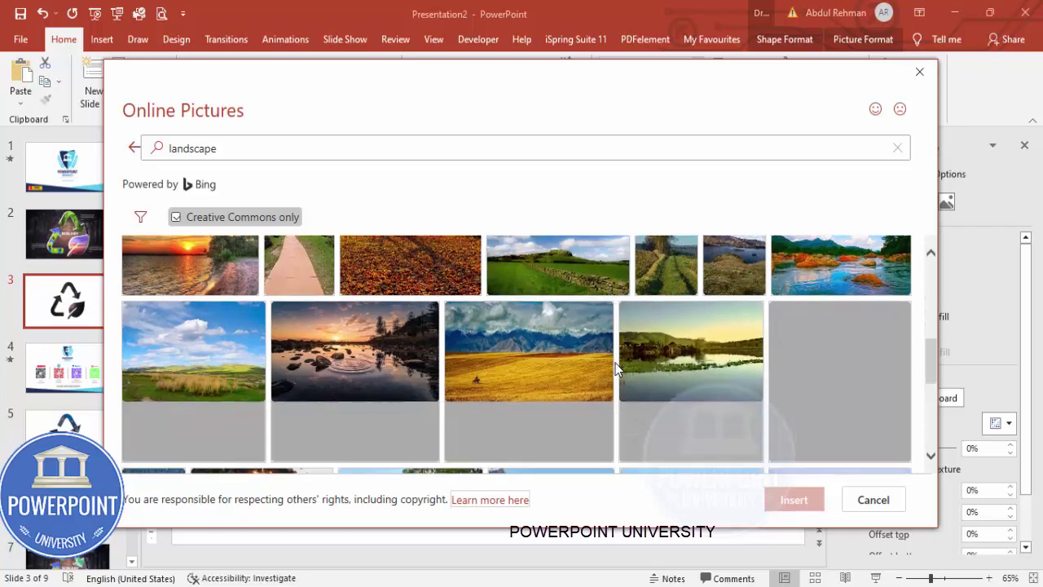
scroll(615, 362, "up", 1)
scroll(622, 368, "down", 1)
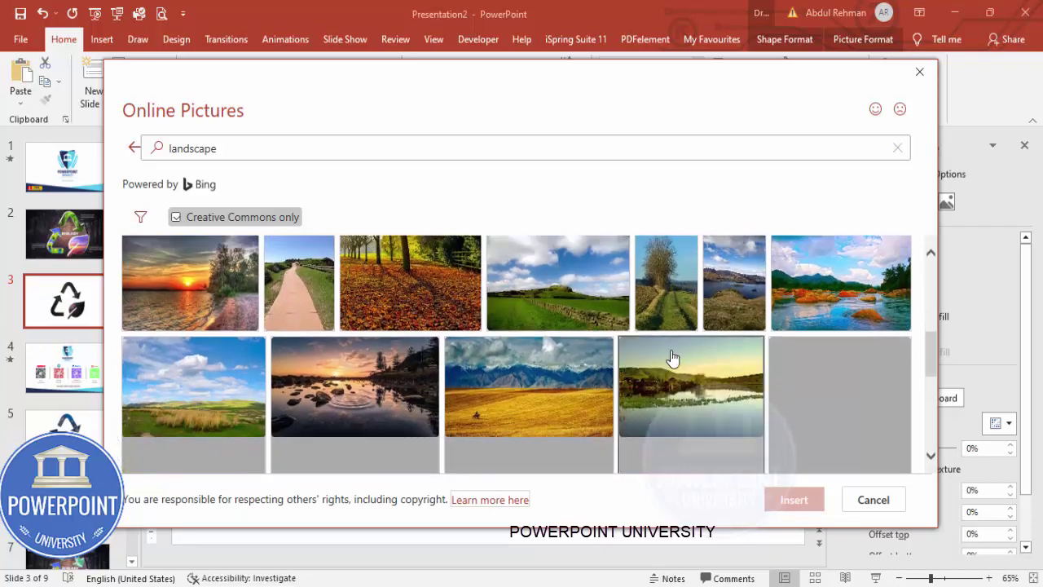
left_click(829, 300)
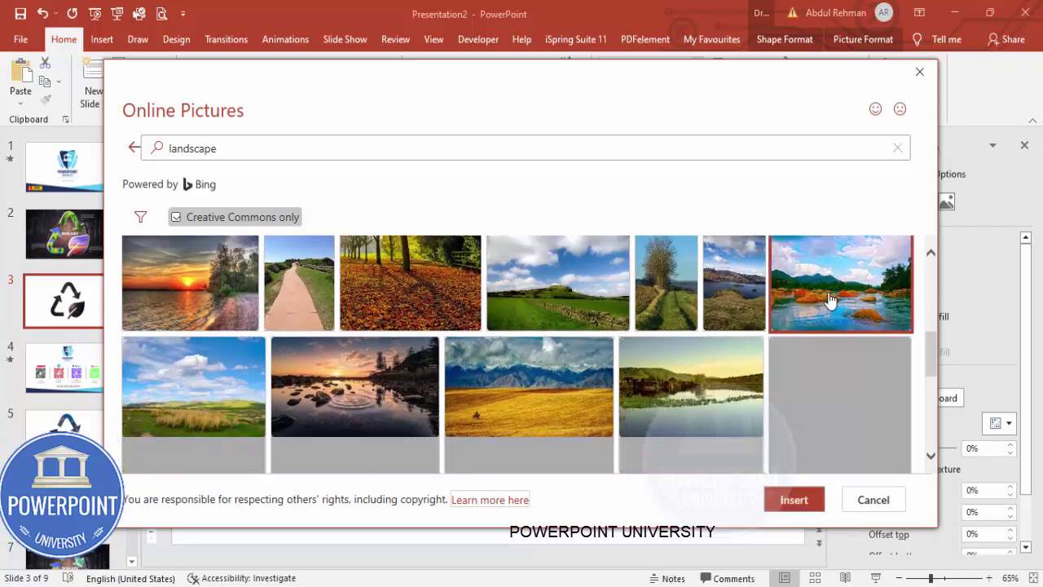
left_click(806, 494)
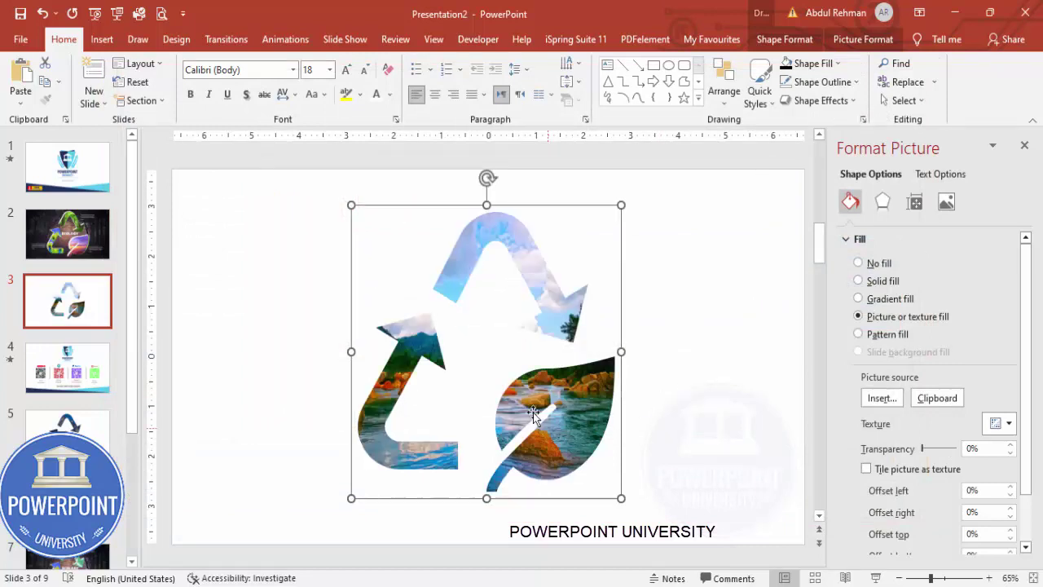
- Reselect the photo-filled recycle shape to reach its effect settings
left_click(681, 378)
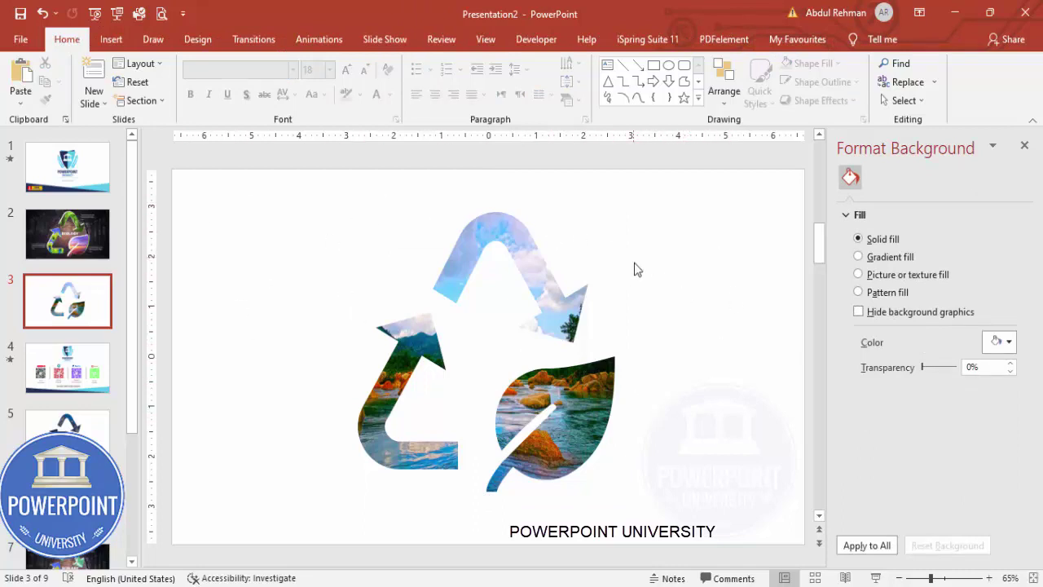
left_click(502, 227)
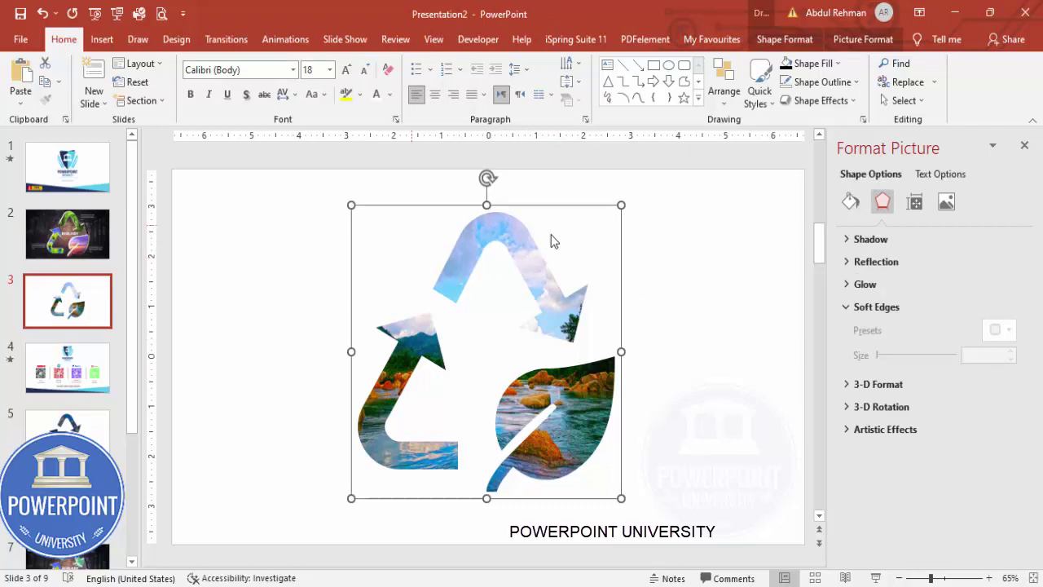
- Duplicate the recycle picture and give the copy a solid black fill
left_click_drag(533, 244, 652, 245, "ctrl")
left_click(850, 202)
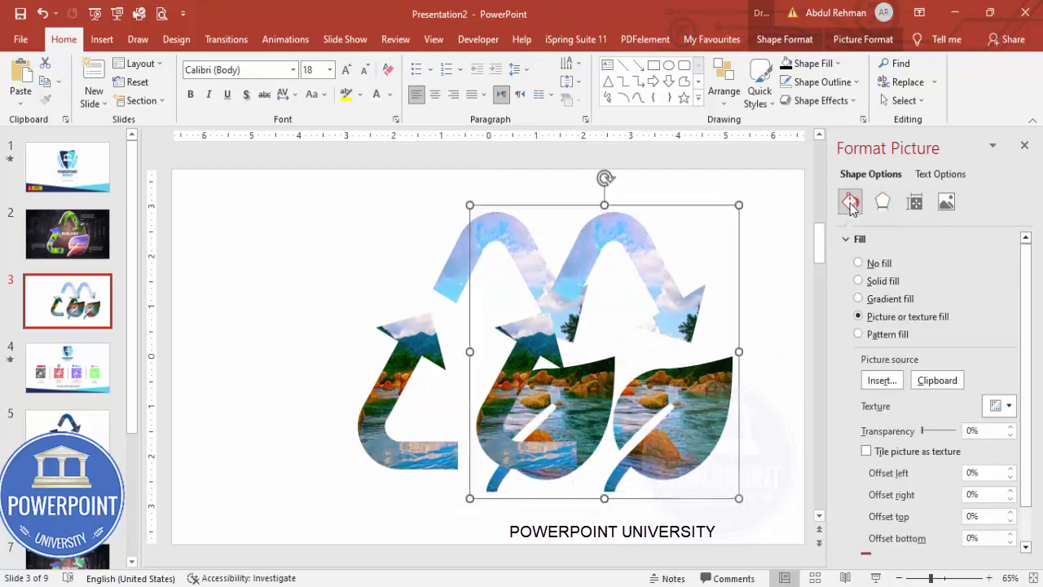
left_click(886, 281)
left_click(998, 363)
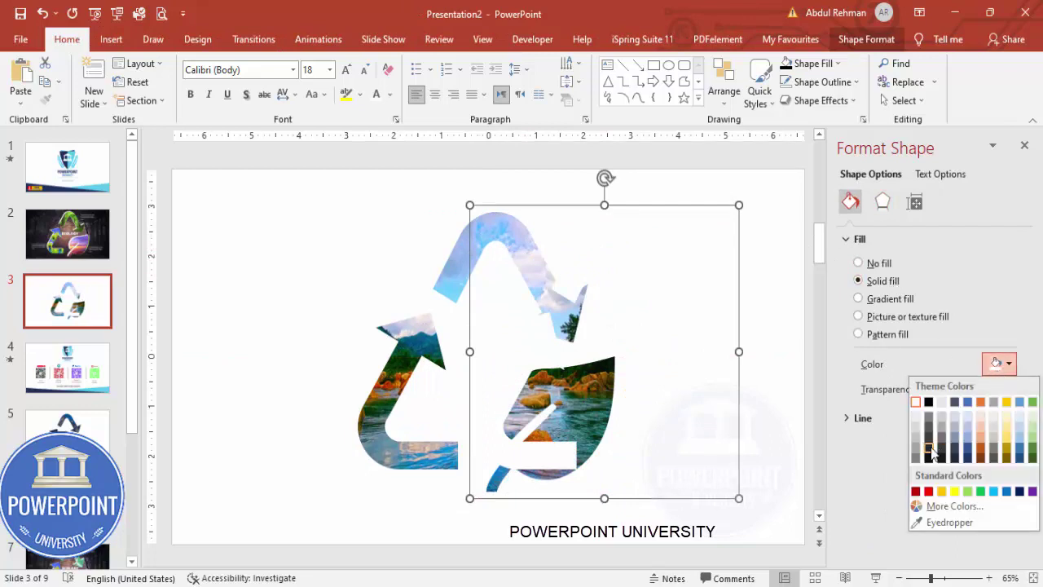
left_click(916, 404)
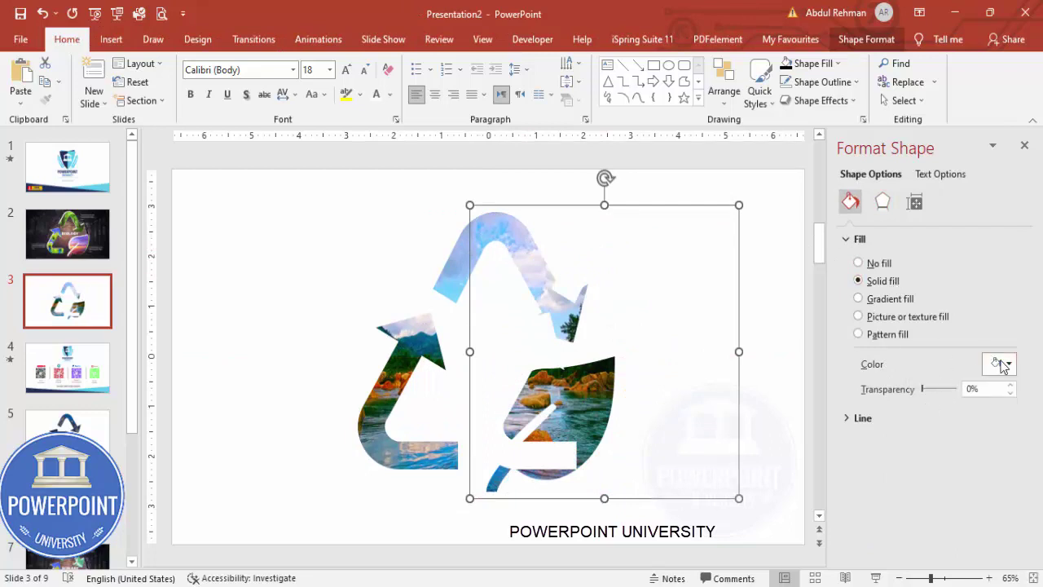
left_click(999, 364)
left_click(929, 403)
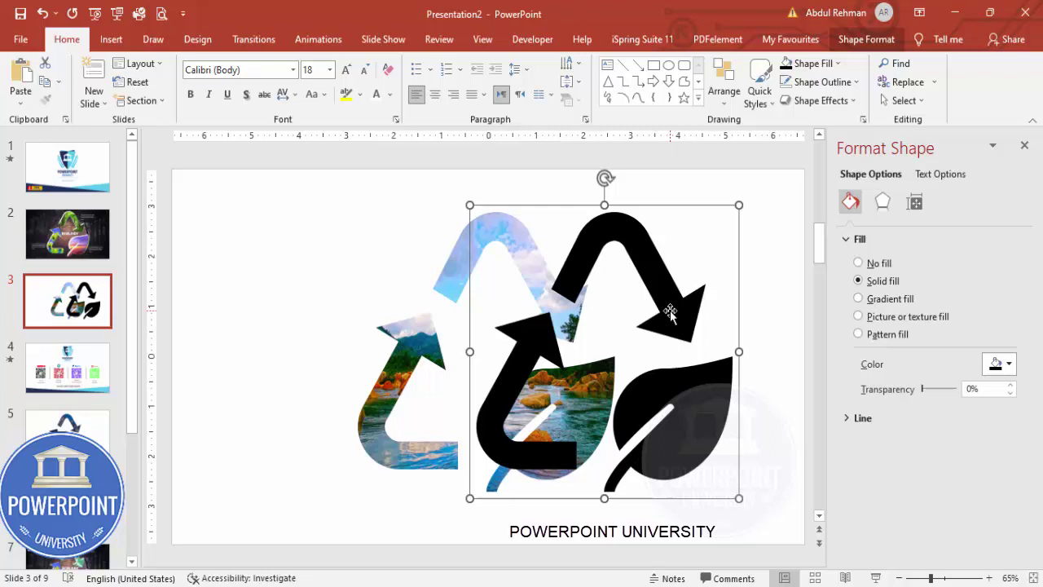
- Place the black copy behind the original, offset slightly to show a dark edge
left_click_drag(668, 304, 545, 303)
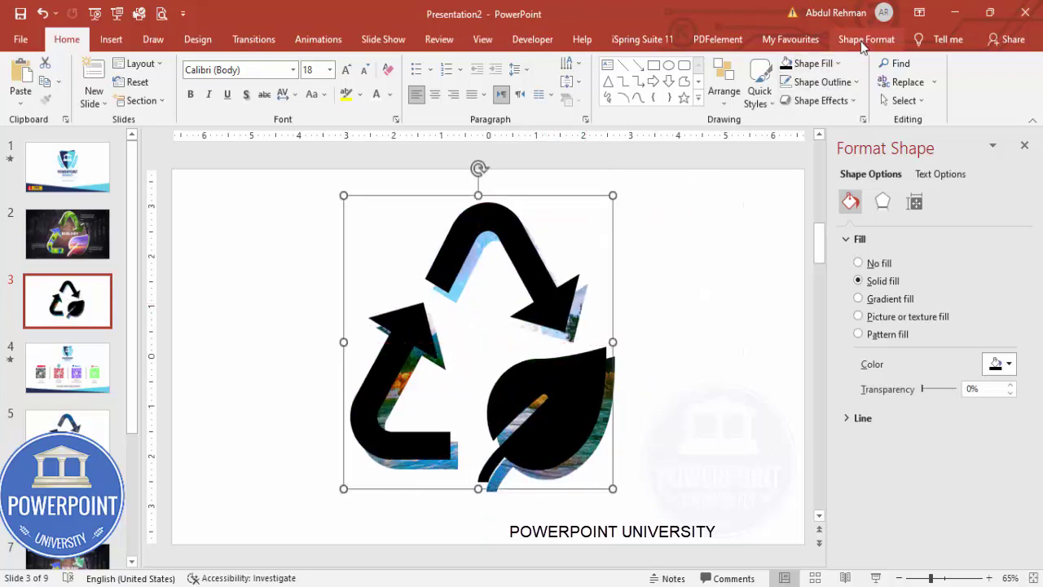
left_click(866, 39)
left_click(833, 82)
left_click(789, 82)
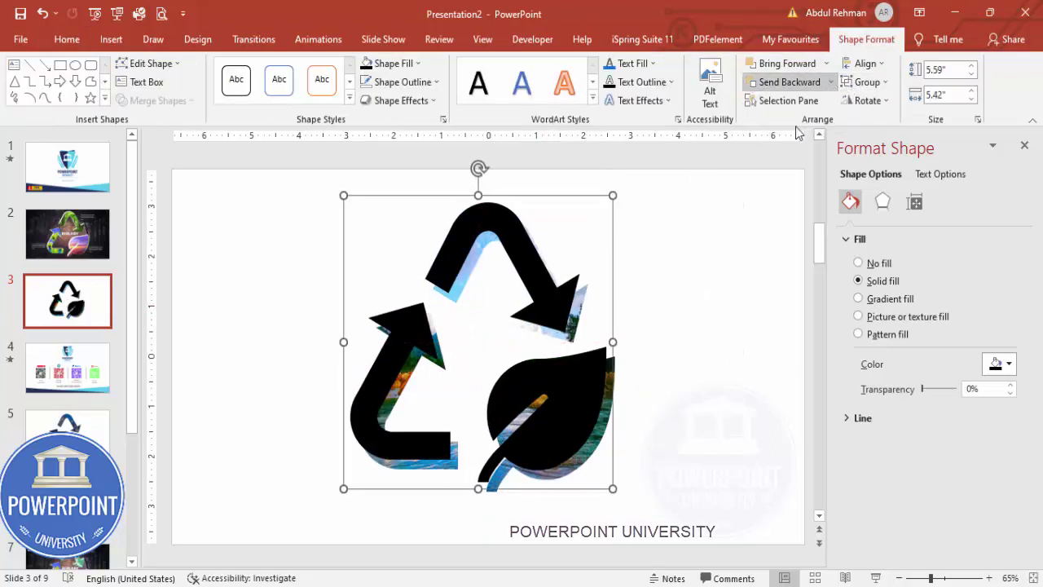
left_click_drag(551, 199, 556, 207)
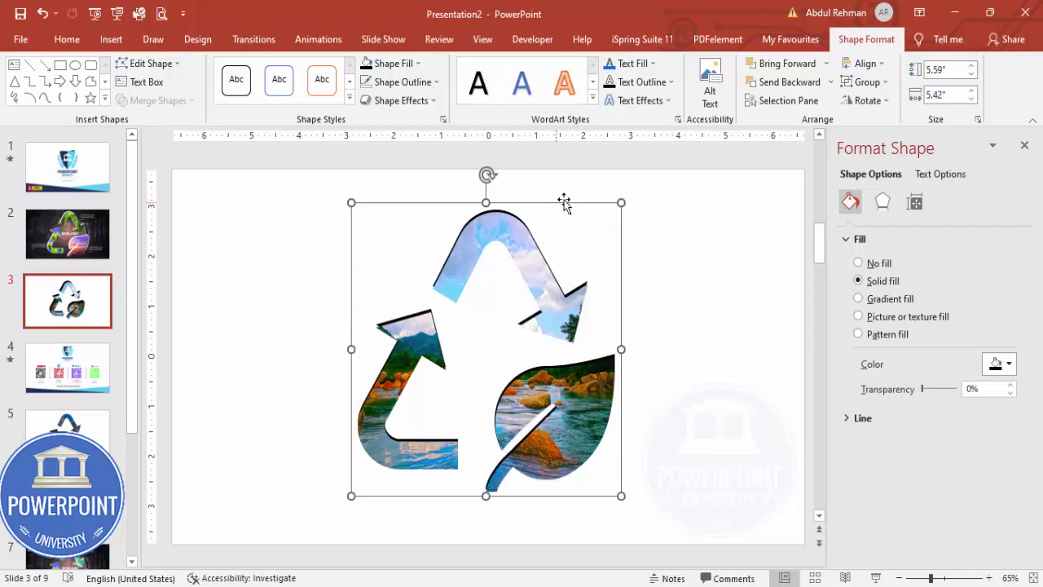
key("ctrl+Up")
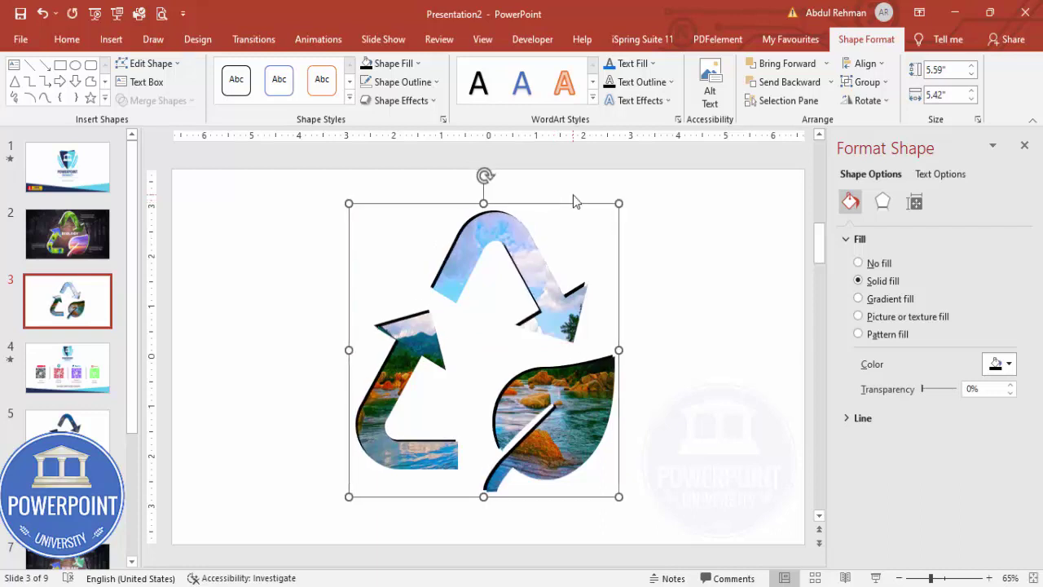
key("ctrl+Left")
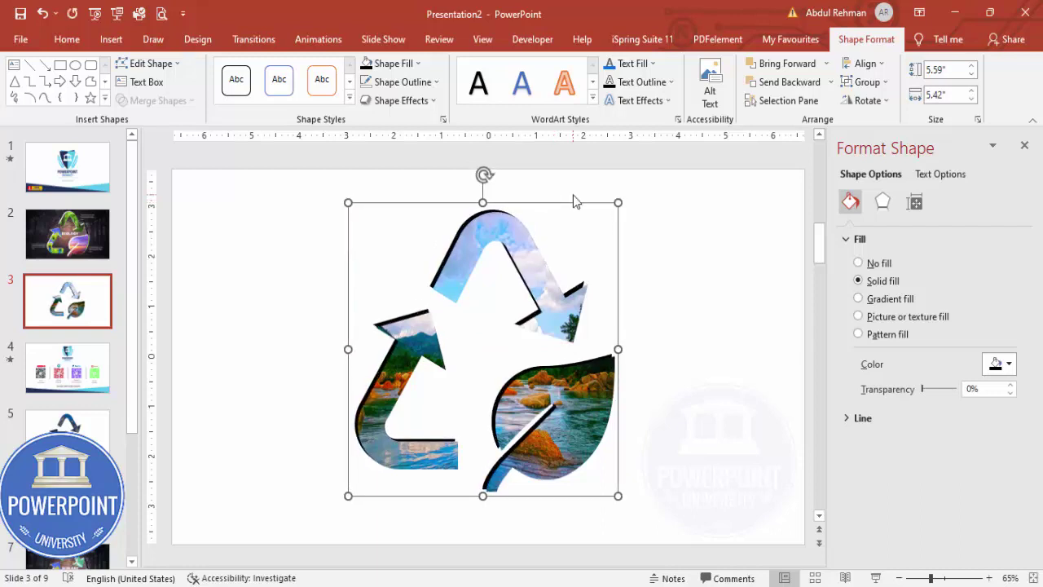
left_click(625, 214)
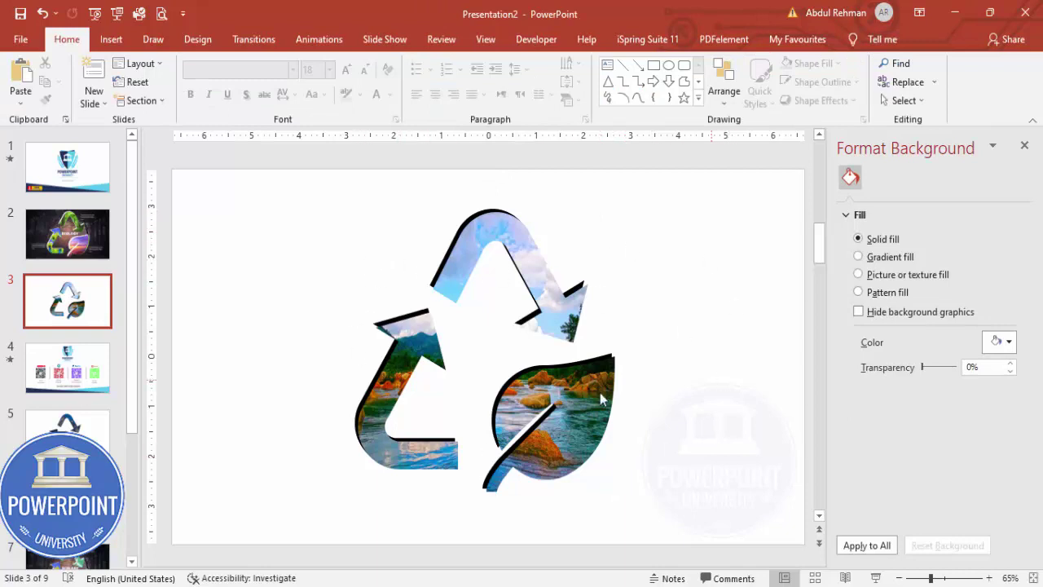
- Draw a rectangle covering the whole slide
left_click(111, 39)
left_click(245, 82)
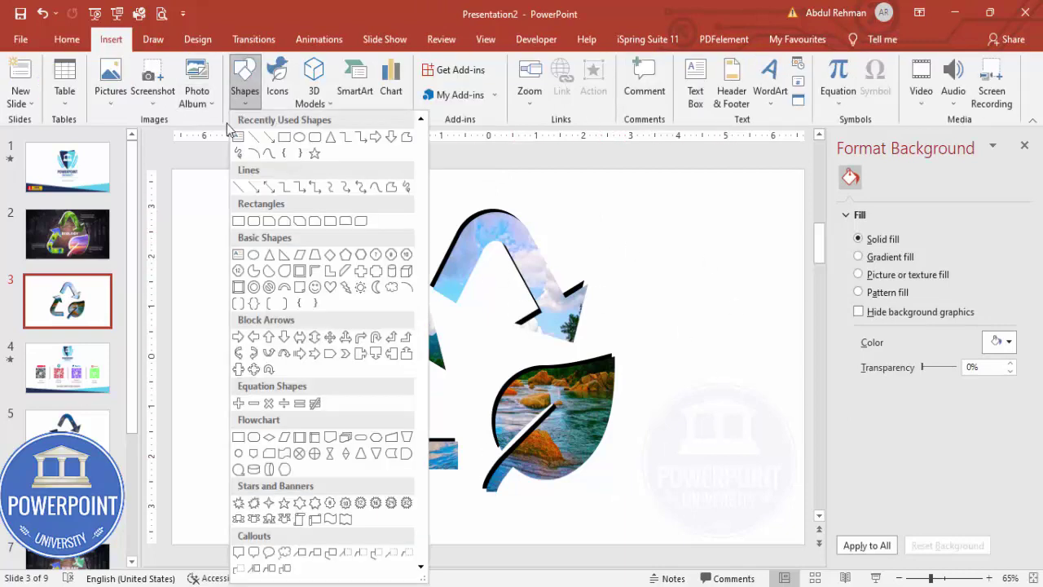
left_click(238, 220)
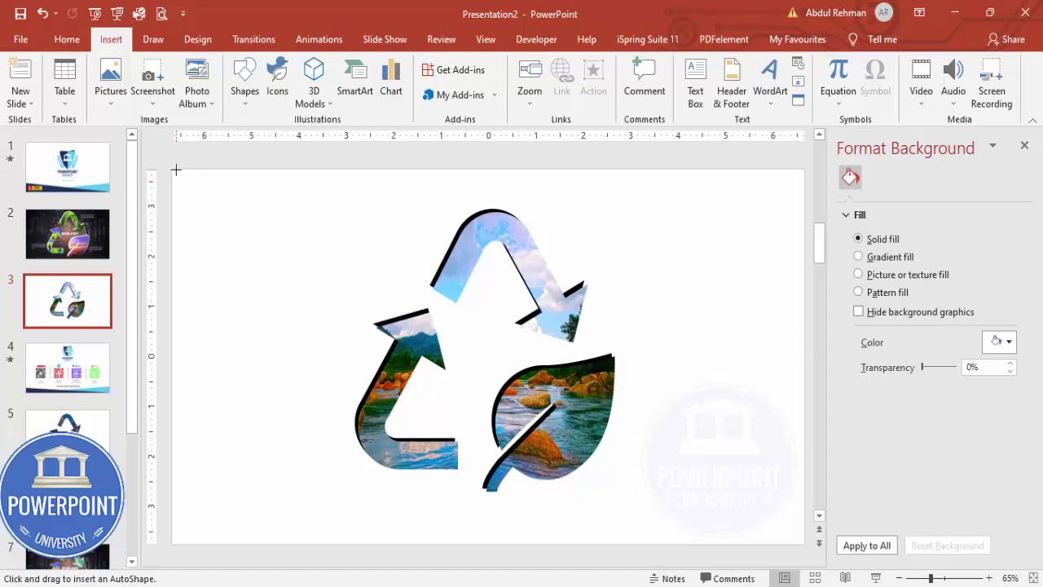
left_click_drag(176, 169, 804, 544)
- Remove the rectangle's outline, give it a picture fill, and send it backward
left_click(403, 81)
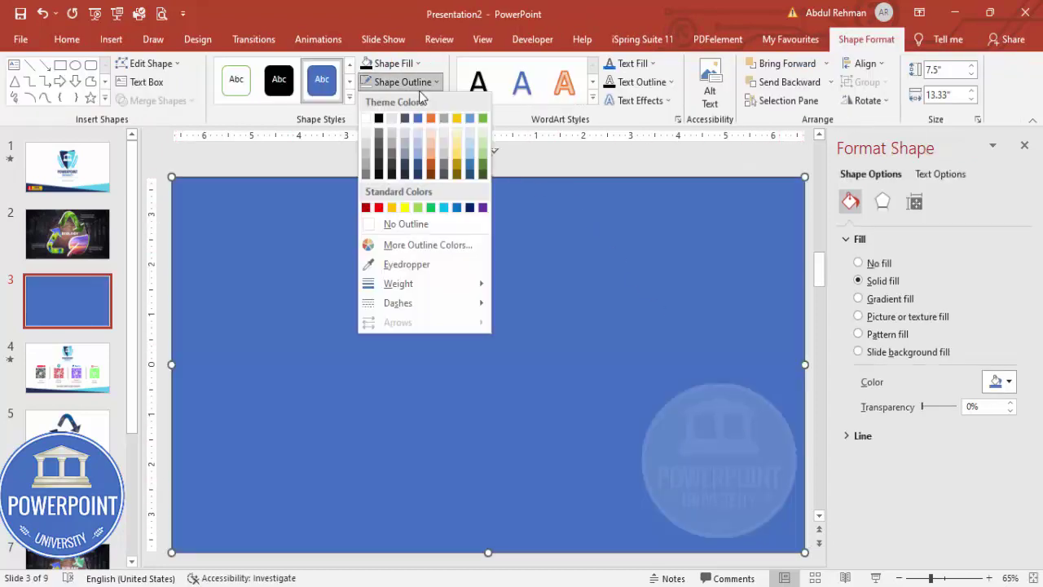
left_click(410, 222)
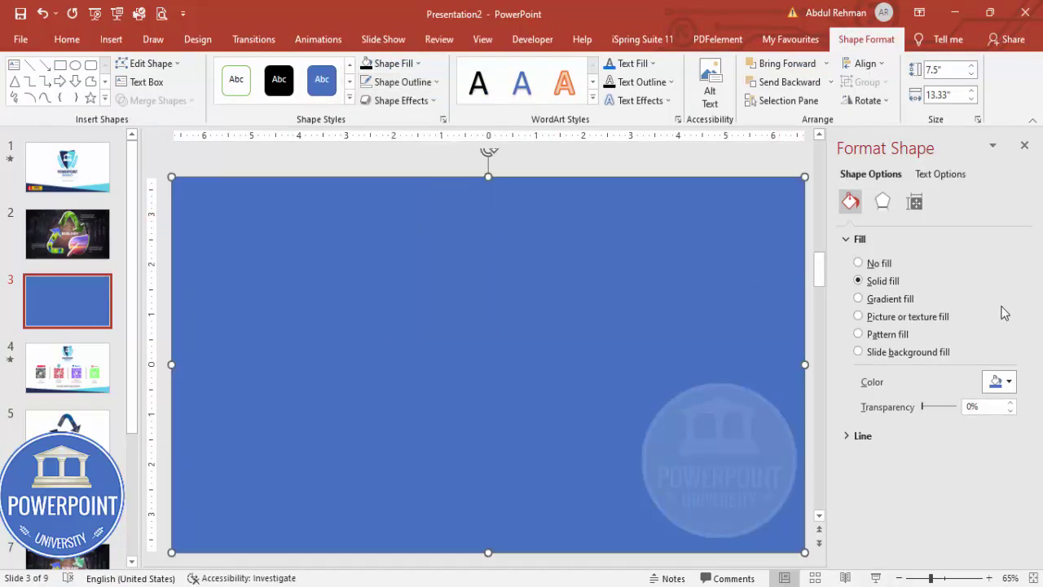
left_click(934, 317)
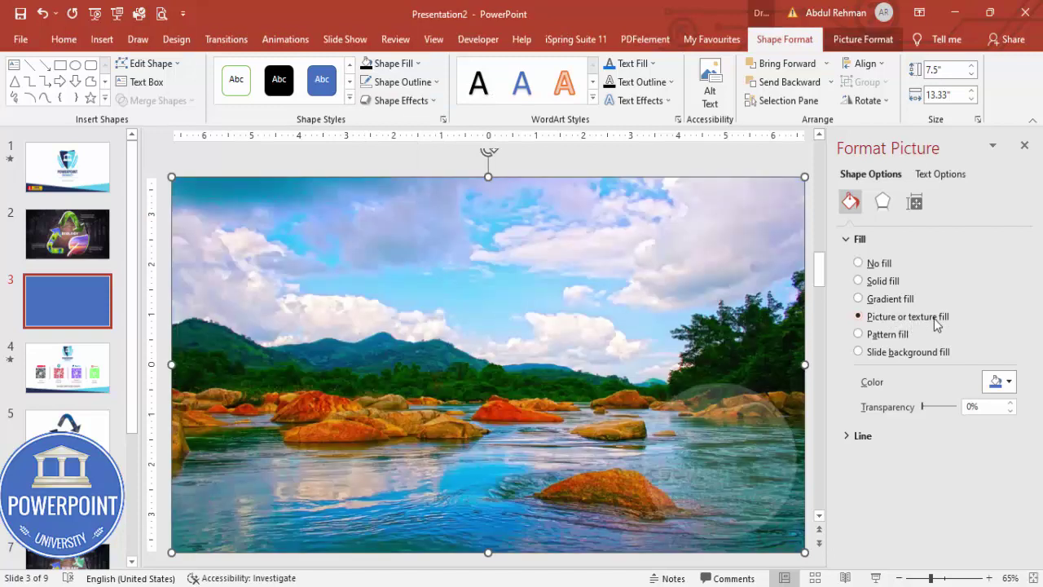
left_click(829, 83)
left_click(820, 104)
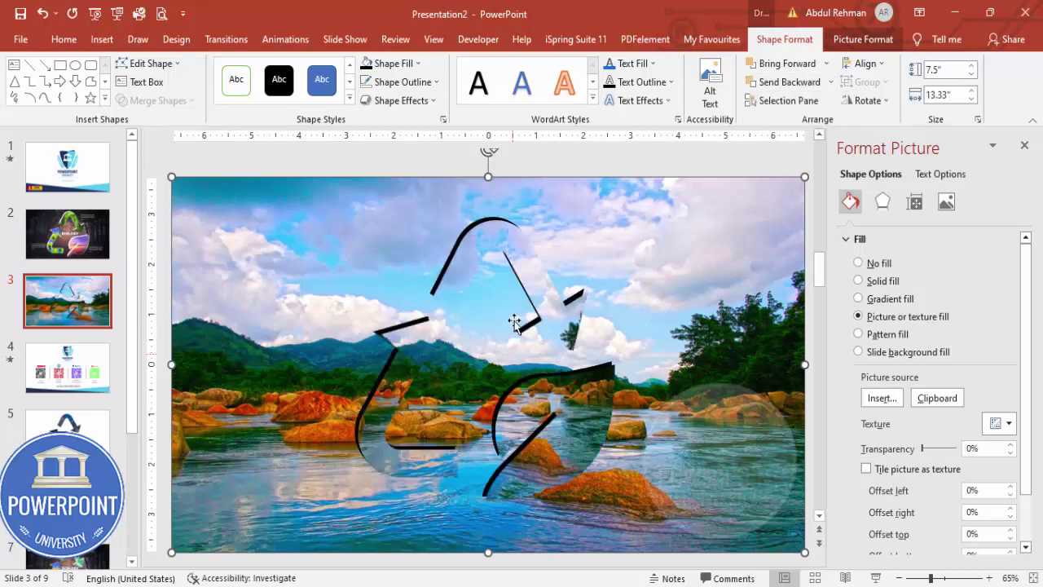
- Replace the background rectangle's fill with a dark forest photo from a 'grey landscape' search
left_click(881, 398)
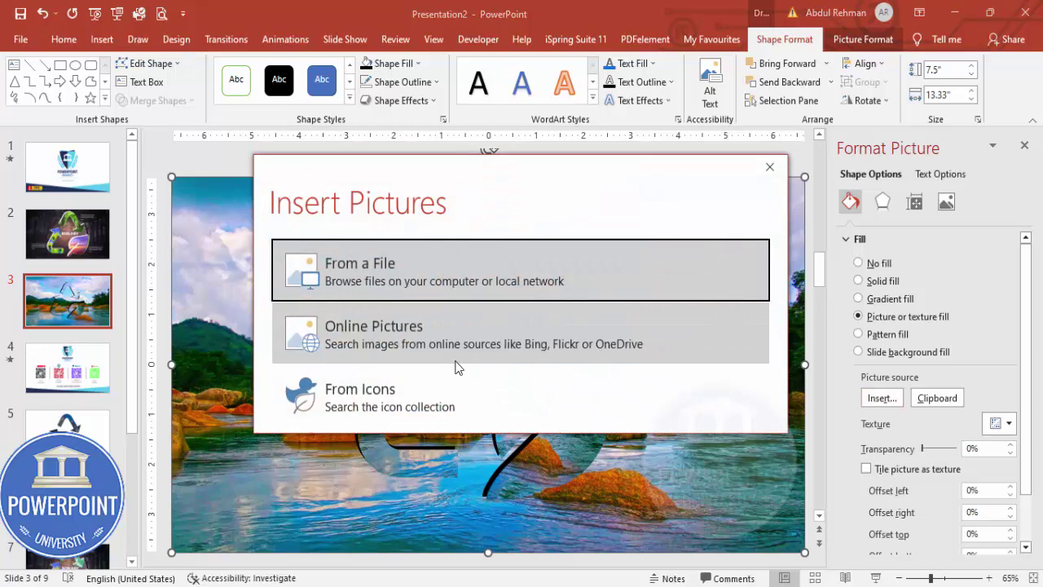
left_click(400, 332)
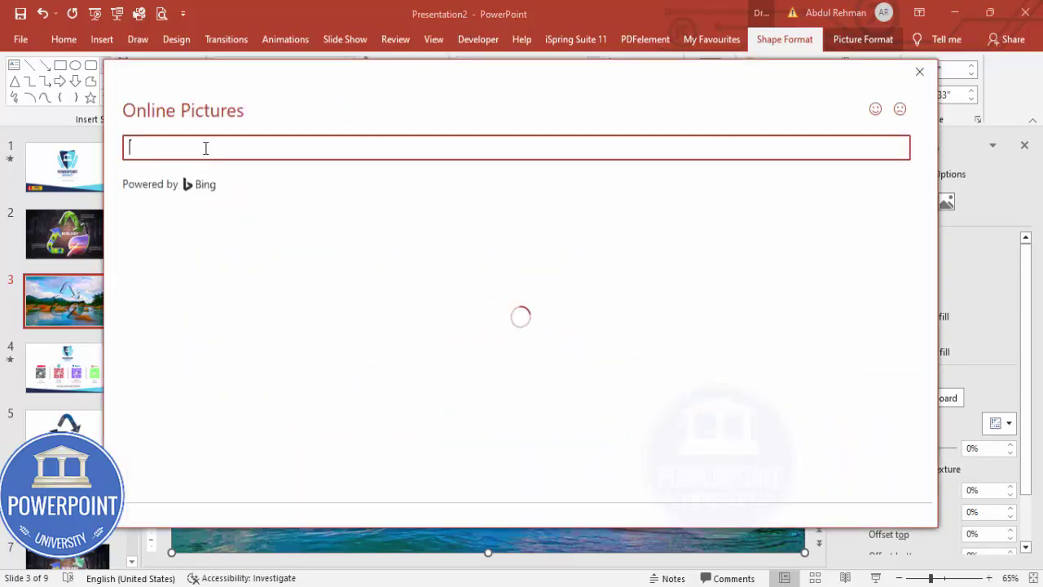
type("grey lan")
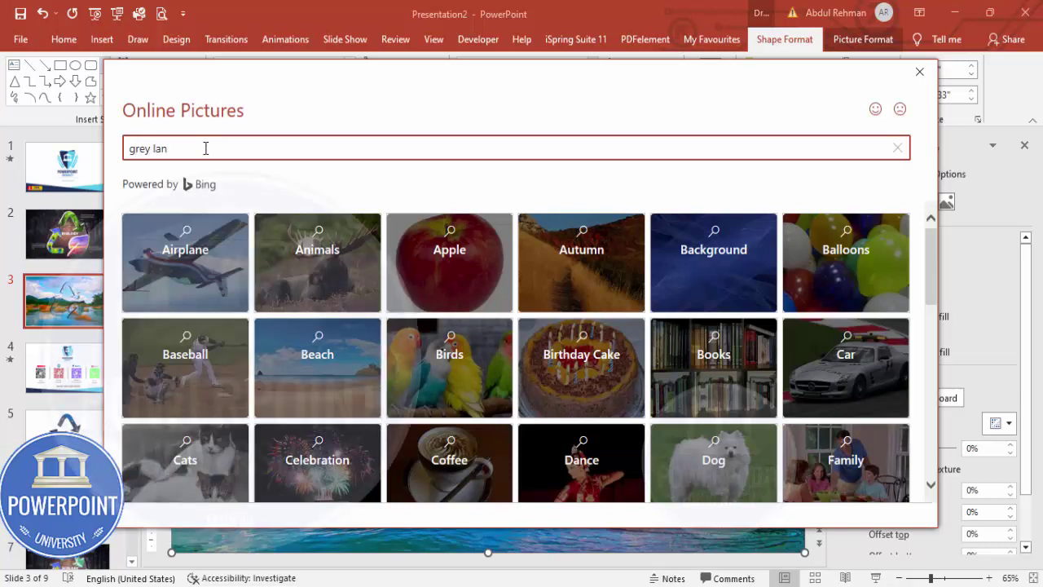
type("e")
key("Return")
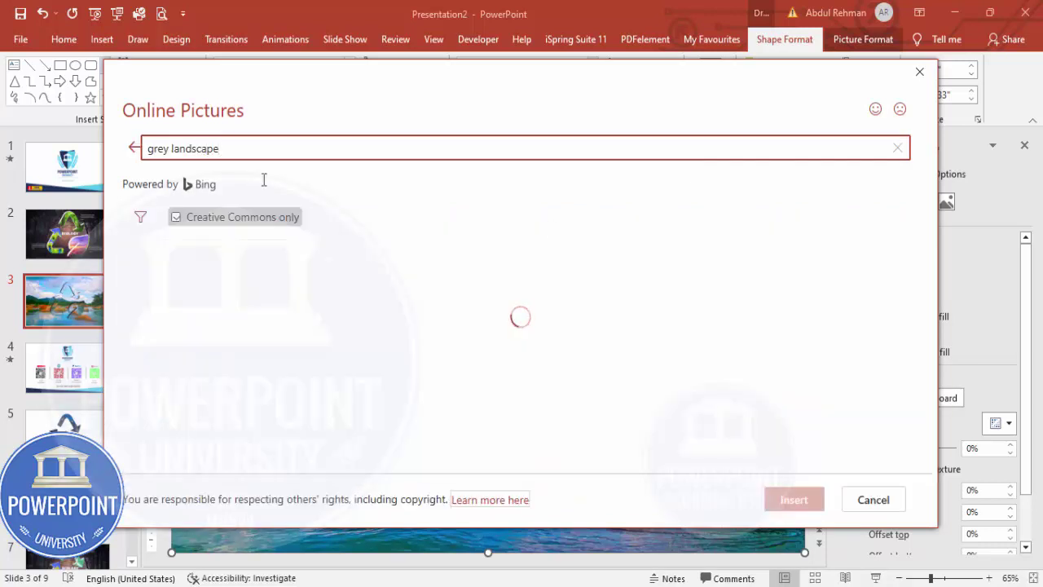
scroll(659, 366, "down", 3)
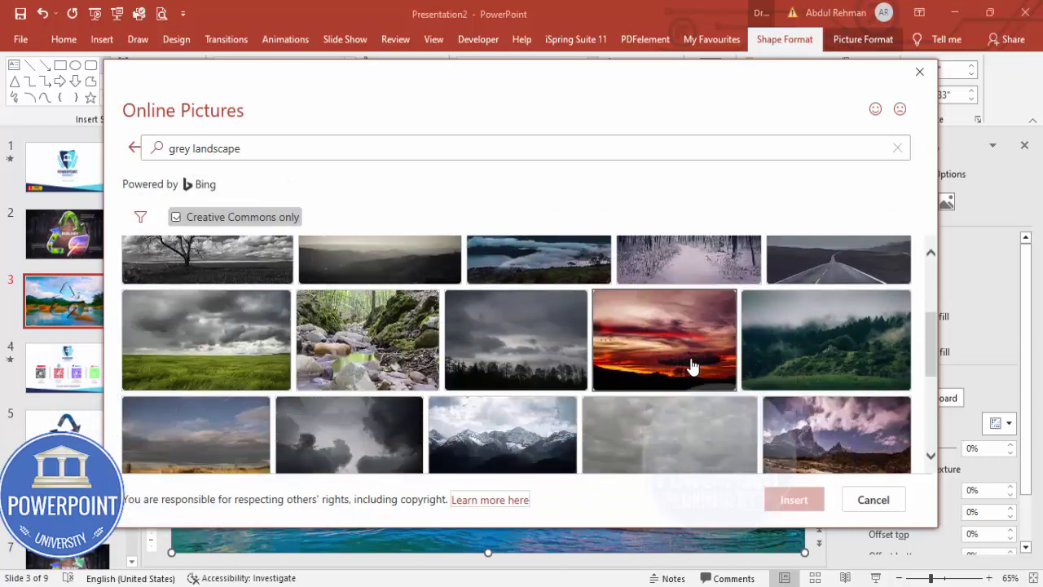
scroll(690, 366, "down", 5)
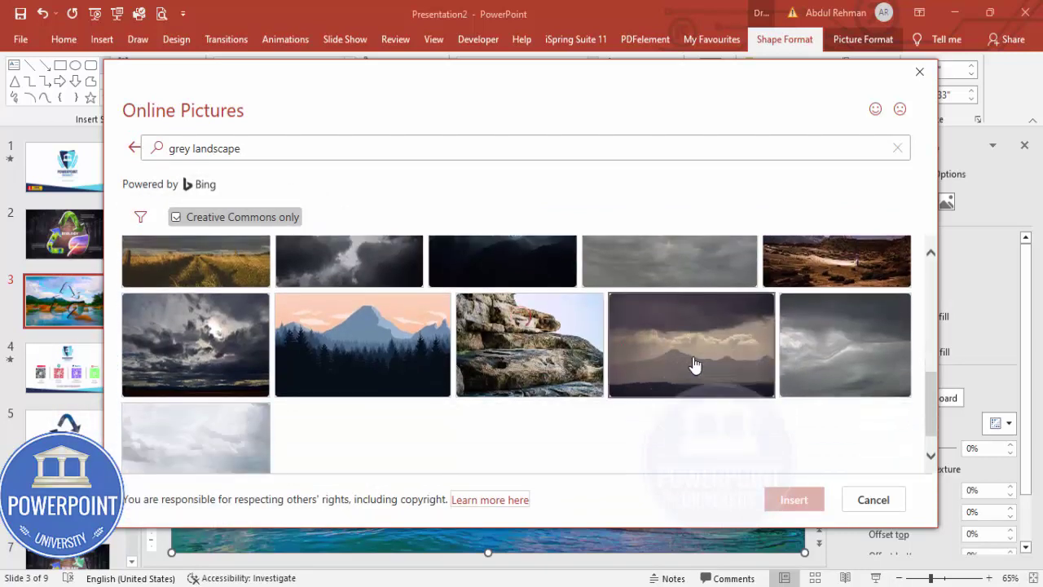
scroll(693, 364, "down", 5)
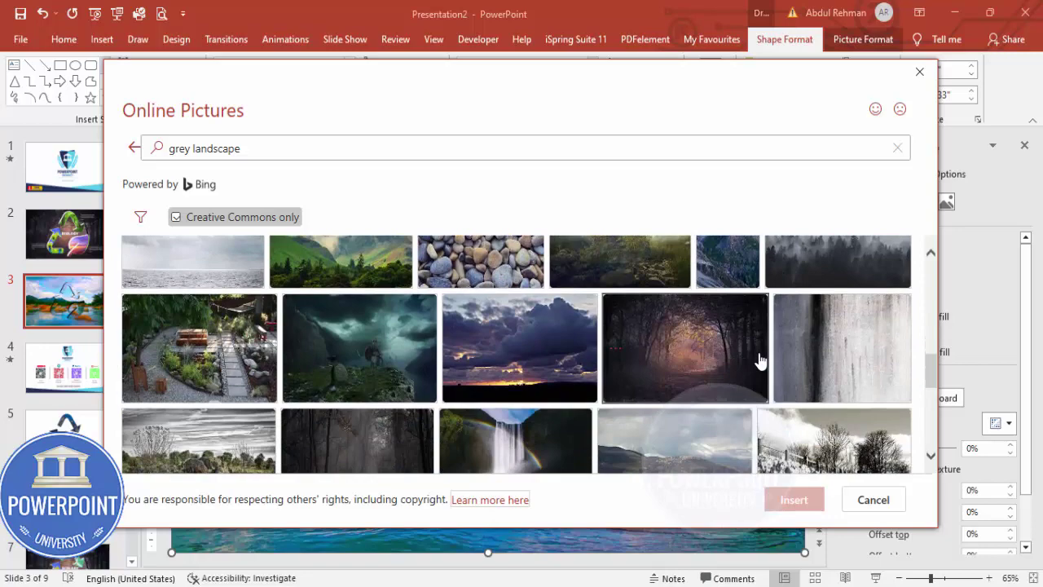
left_click(719, 361)
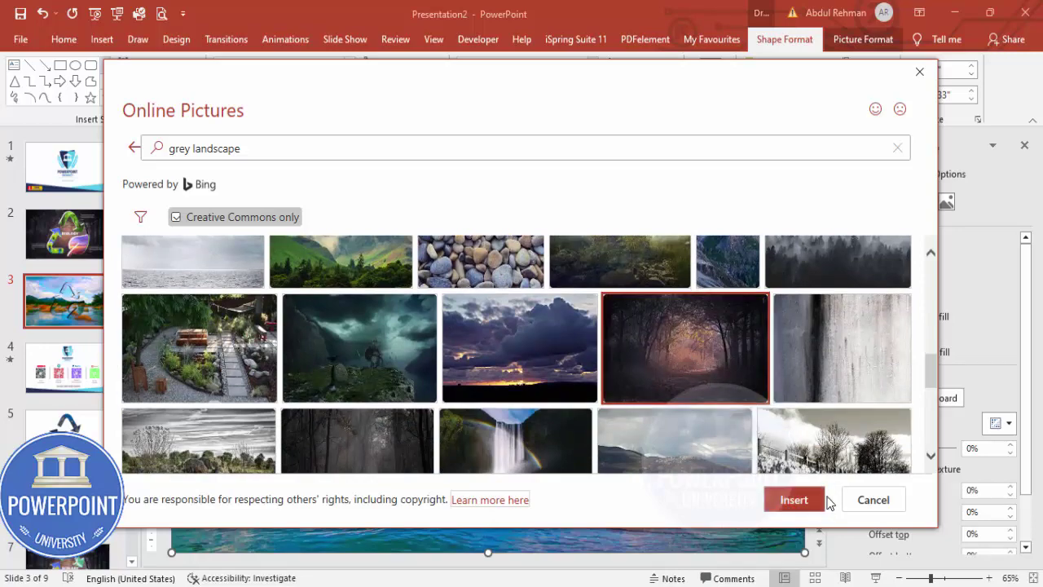
left_click(794, 500)
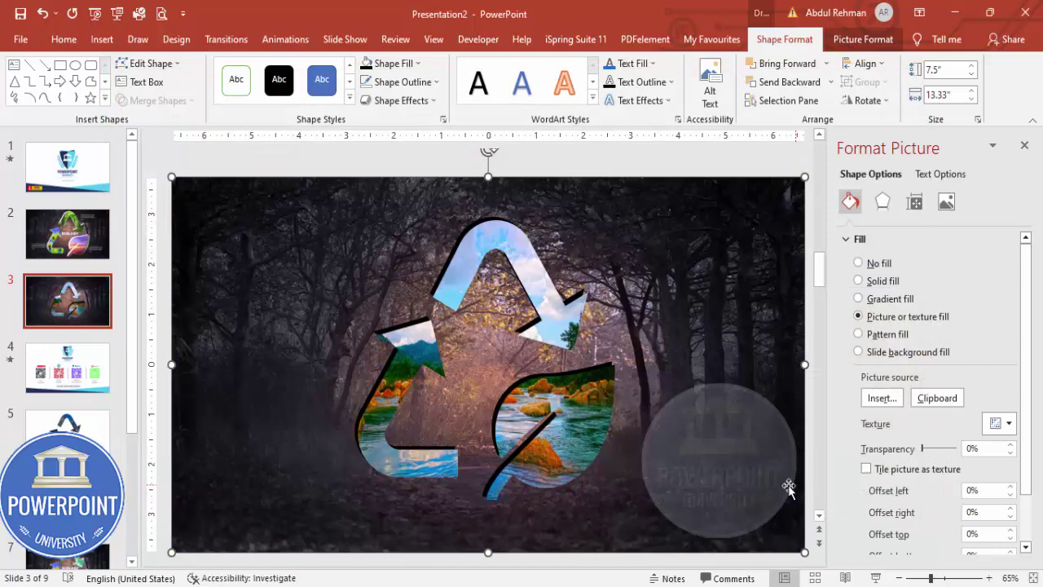
- Draw a text box over the recycle icon for the TITLE label
left_click(359, 164)
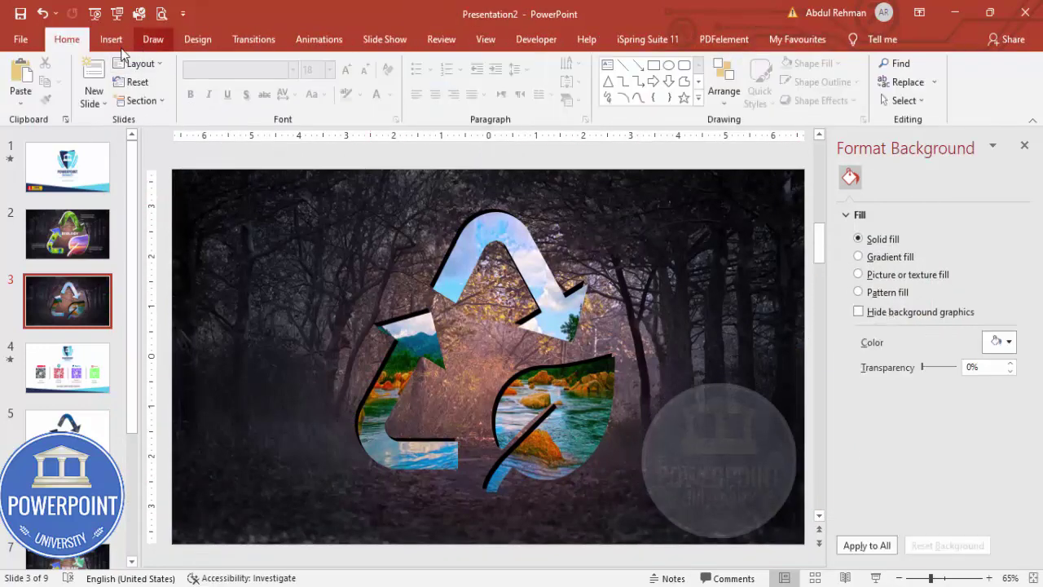
left_click(111, 39)
left_click(699, 92)
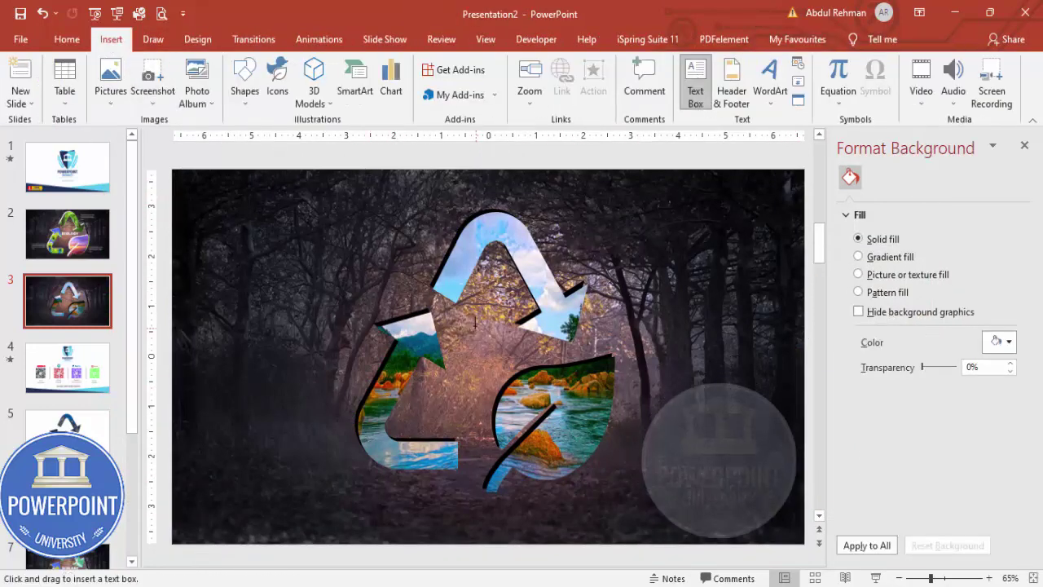
left_click_drag(475, 323, 571, 329)
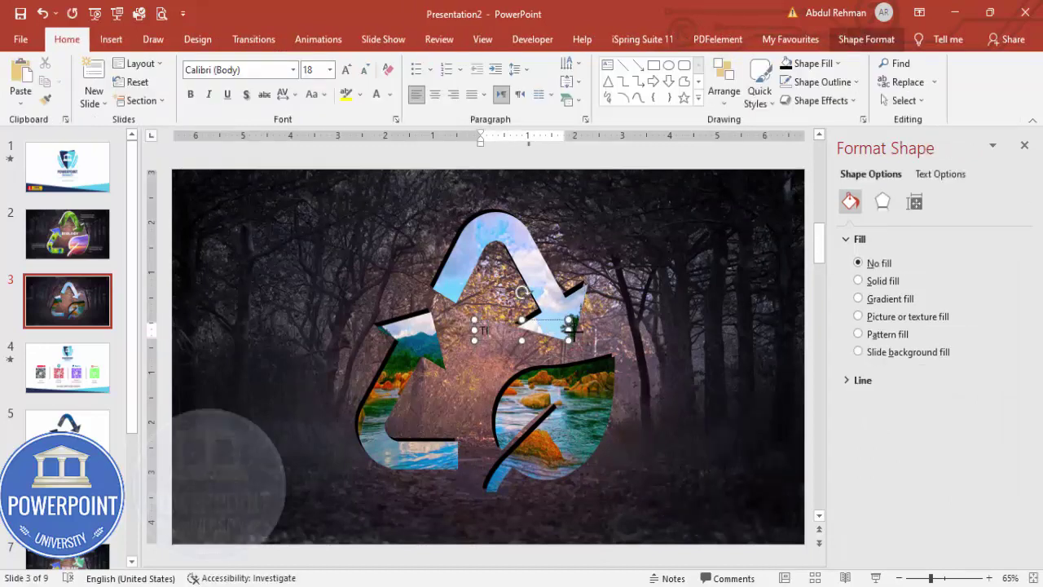
- Set the TITLE text font to Open Sans Extrabold
left_click(509, 319)
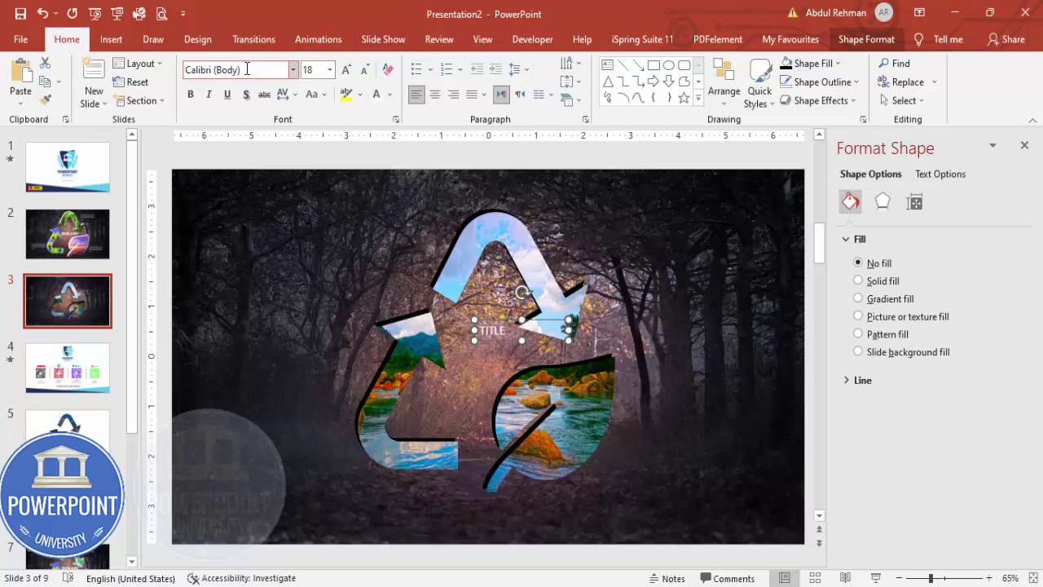
left_click(277, 71)
left_click(277, 71)
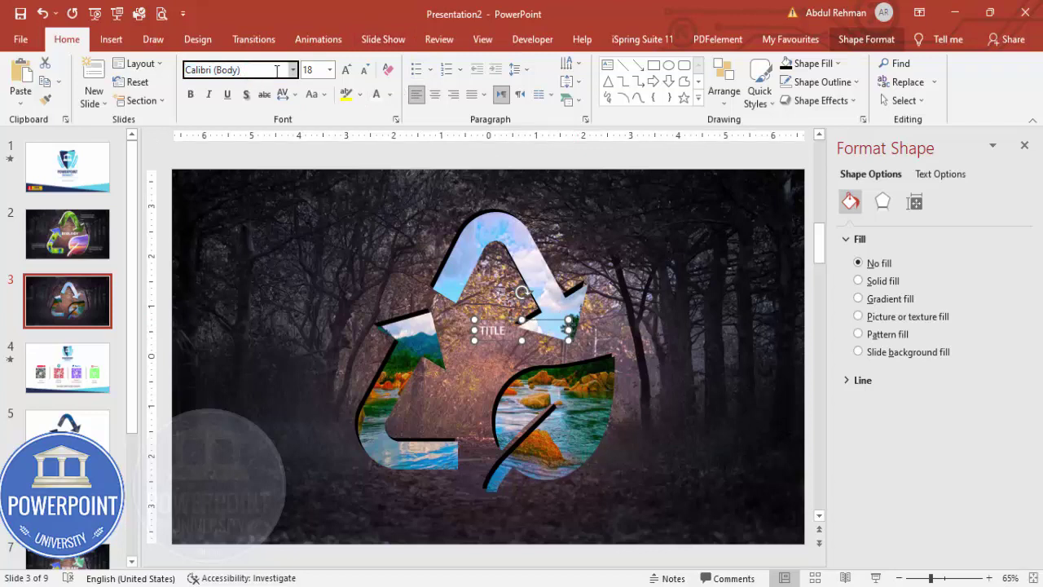
left_click(266, 71)
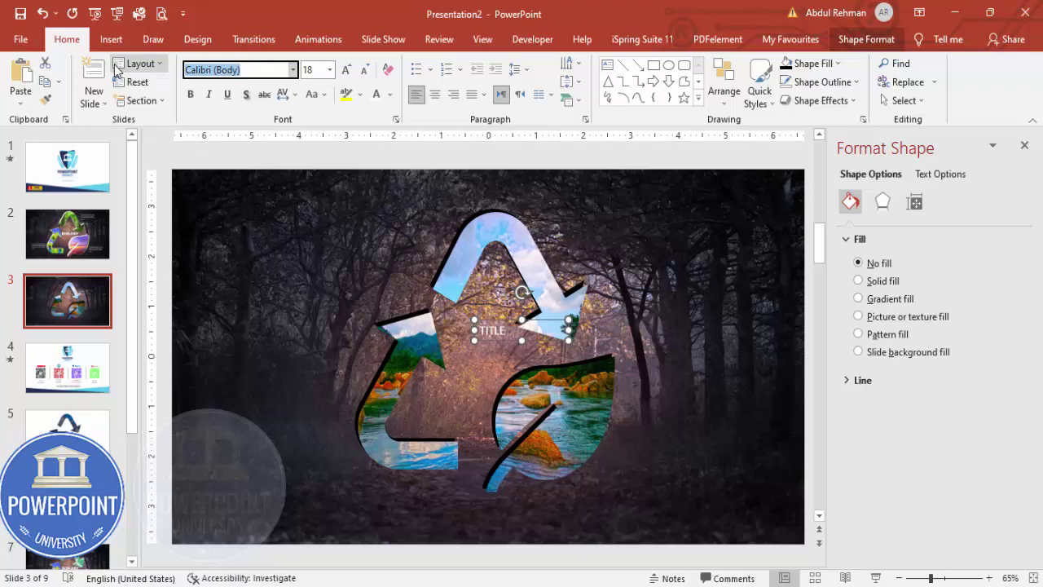
type("Open Sans Extrabold")
key("Return")
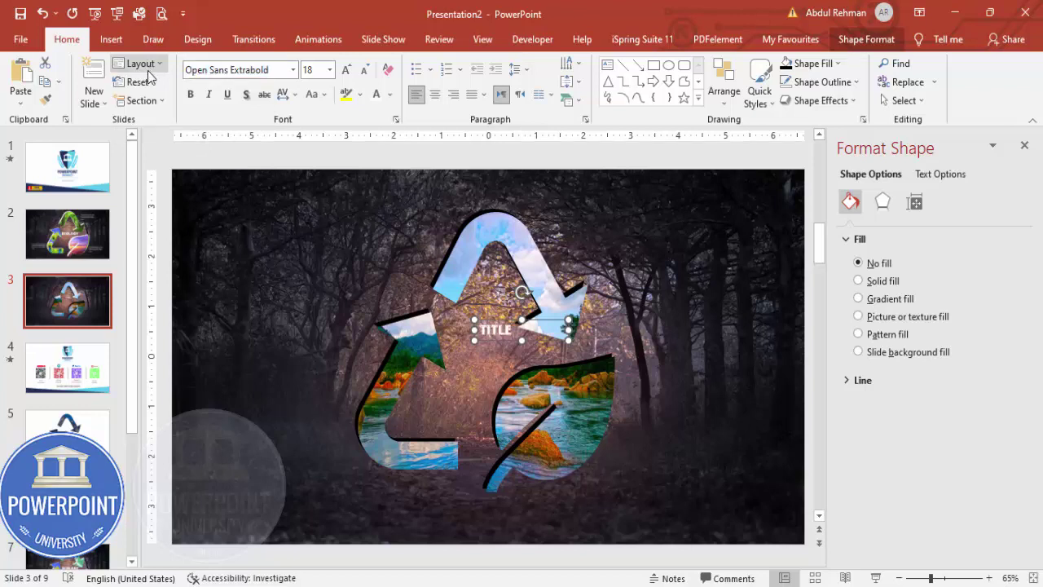
- Enlarge TITLE to 32 pt and centre it inside the icon
left_click(345, 70)
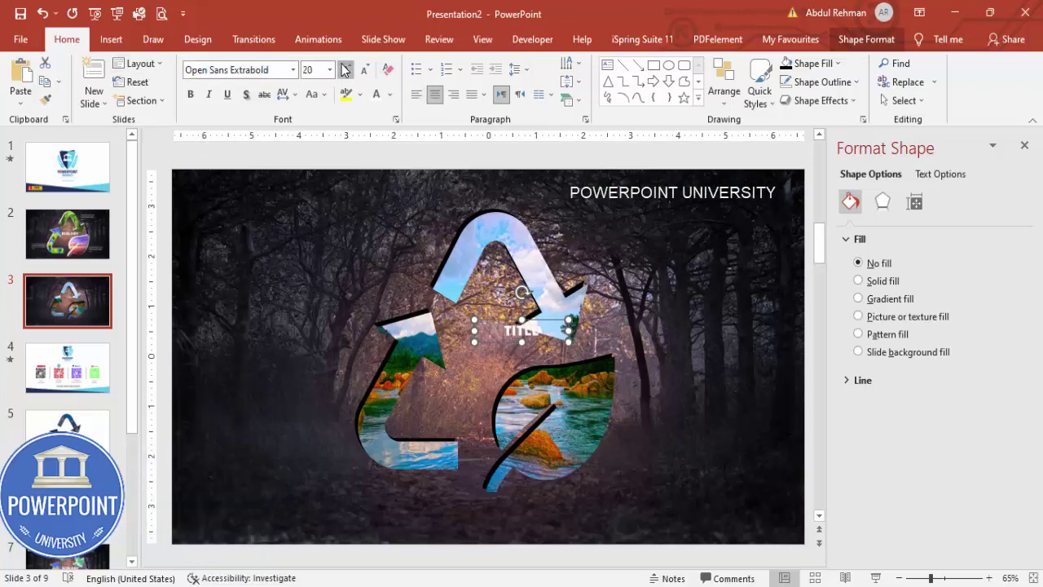
left_click(345, 70)
left_click(345, 70)
left_click(345, 70)
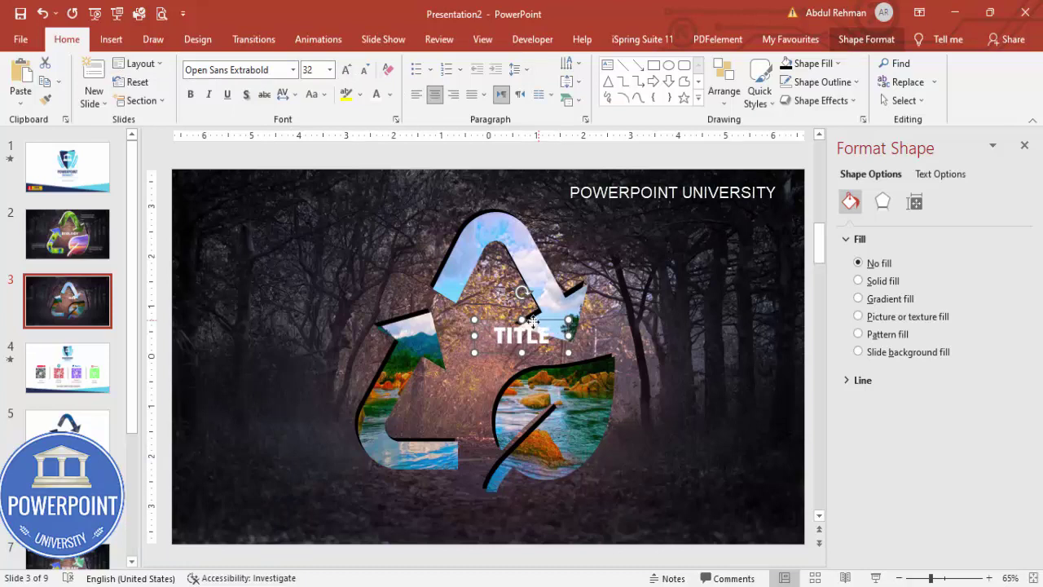
left_click_drag(532, 321, 505, 333)
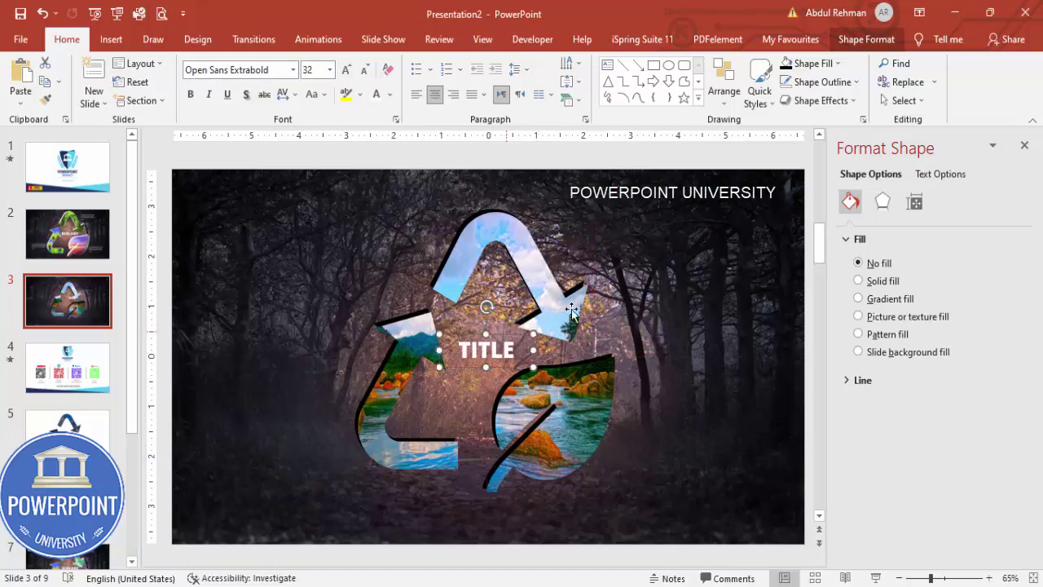
- Draw a text box below POWERPOINT UNIVERSITY and fill it with =lorem() placeholder text
left_click(505, 188)
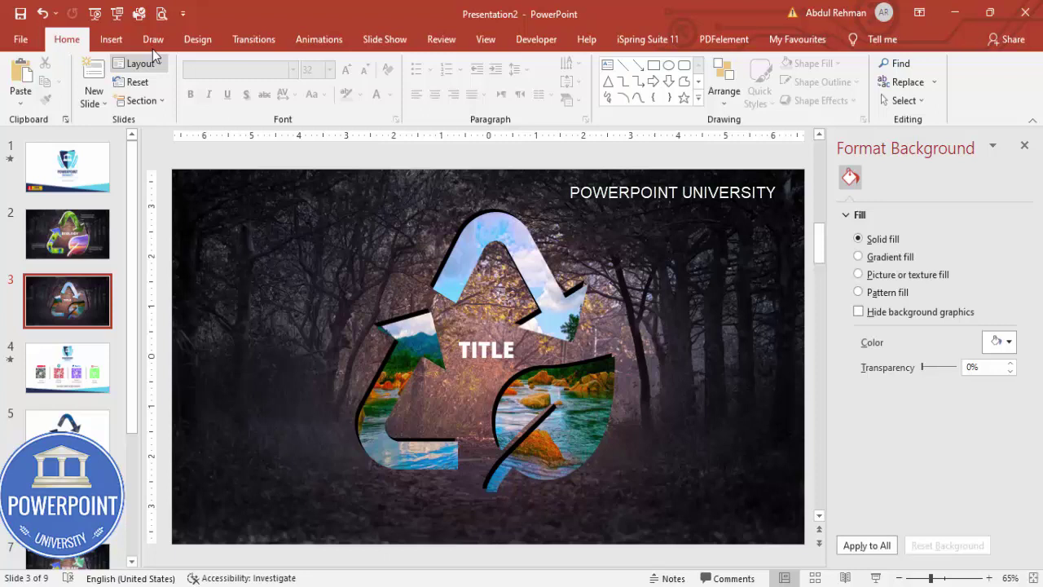
left_click(111, 40)
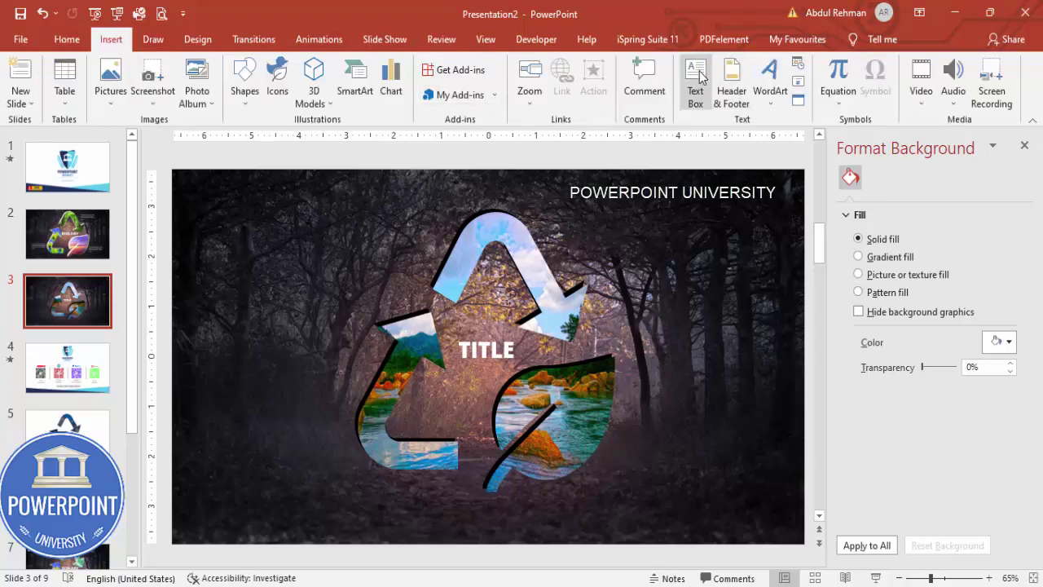
left_click(698, 77)
left_click_drag(584, 209, 702, 229)
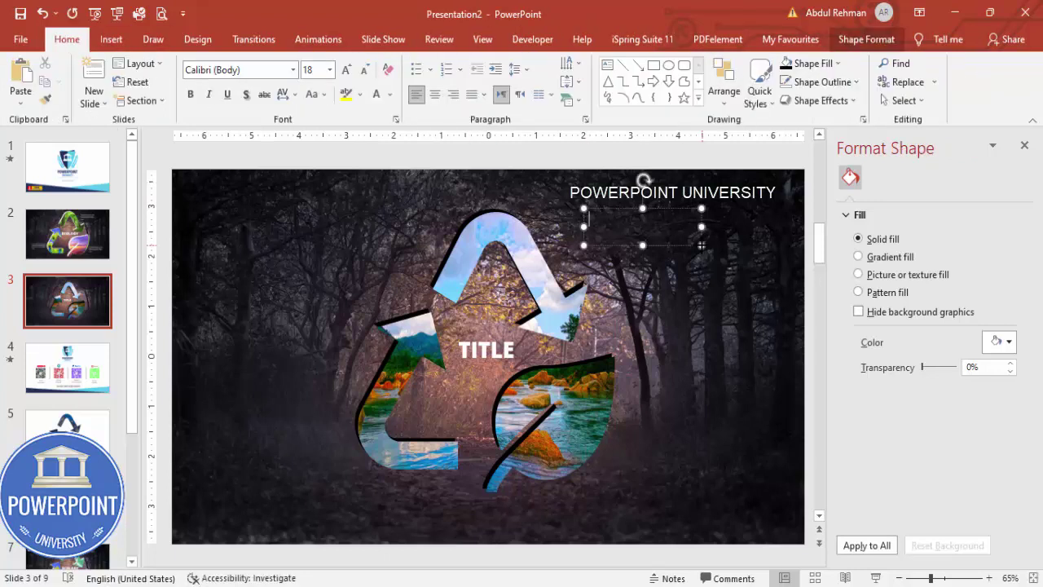
type("=lorem()")
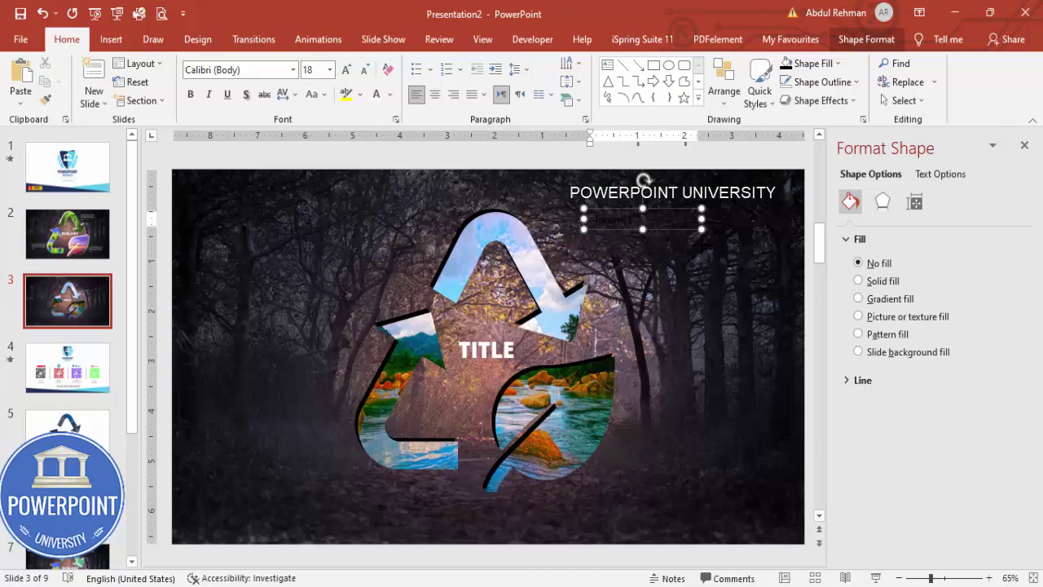
key("Return")
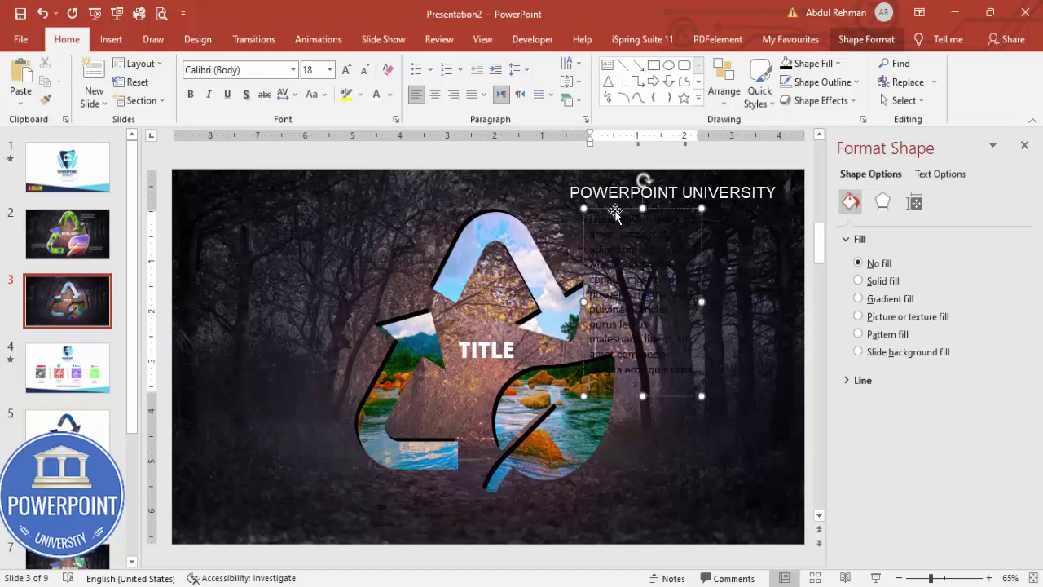
- Delete the lorem ipsum sentences after 'massa.'
left_click(615, 213)
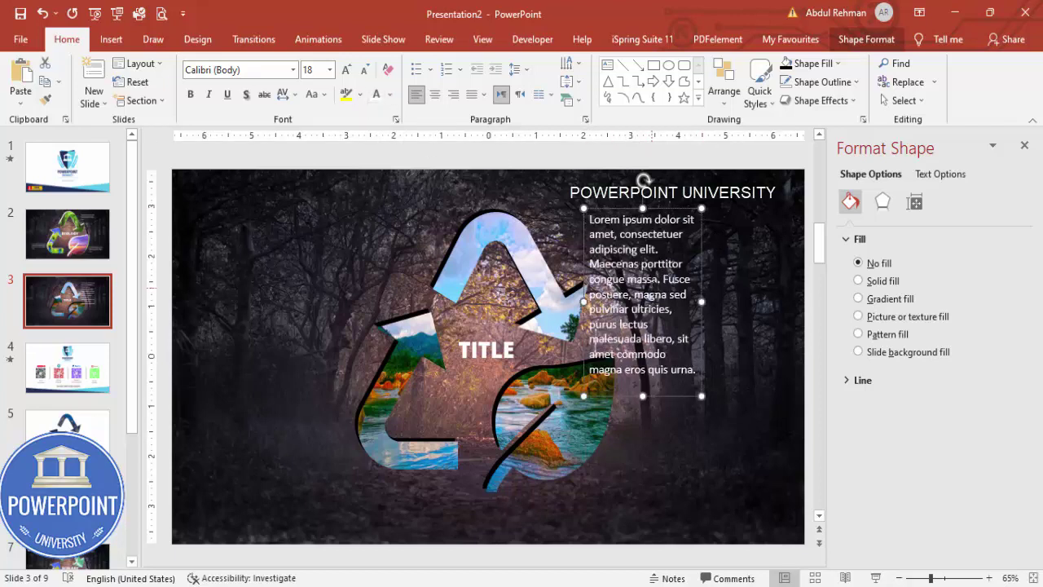
left_click_drag(661, 279, 699, 371)
key("Delete")
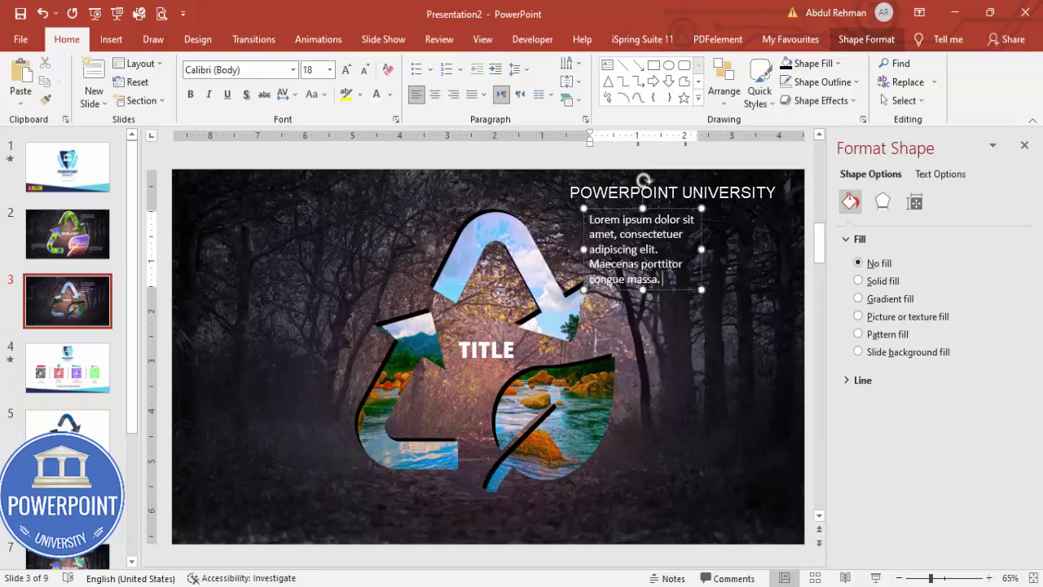
- Shrink the paragraph to 12 pt with 24% text transparency, then copy it to the icon's lower right
left_click(651, 214)
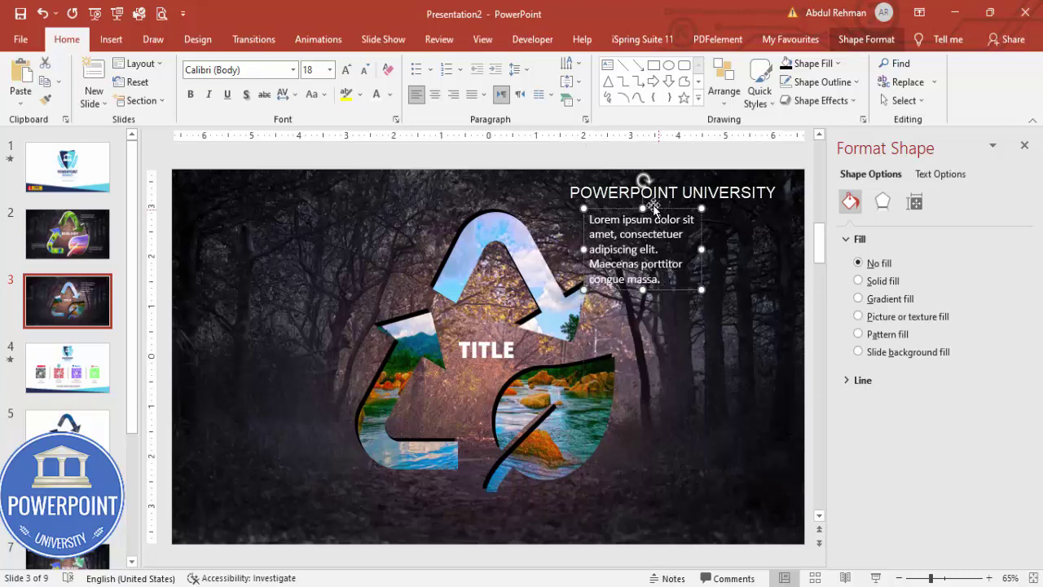
left_click(366, 70)
left_click(366, 70)
left_click(366, 70)
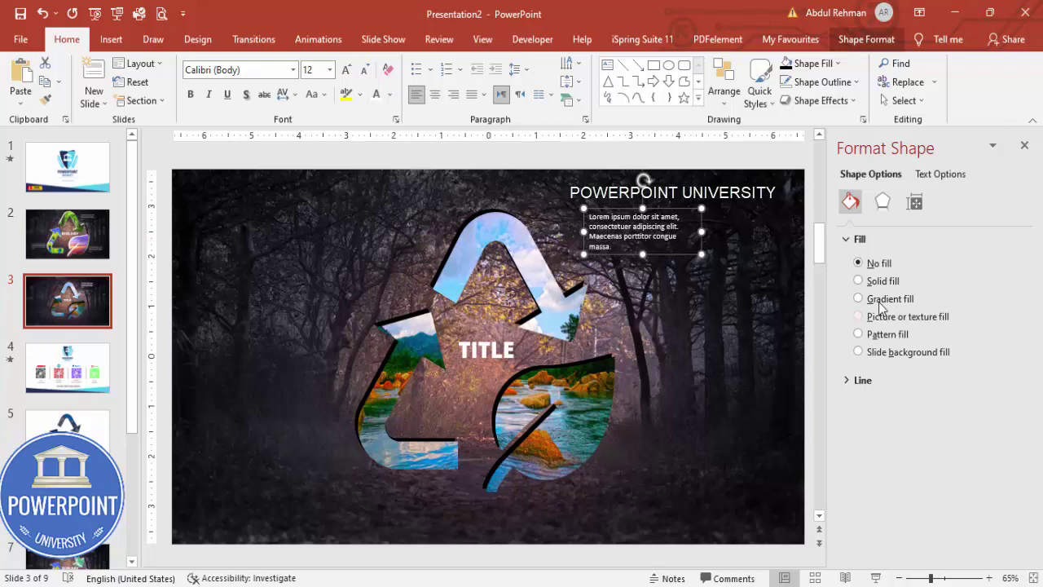
left_click(941, 174)
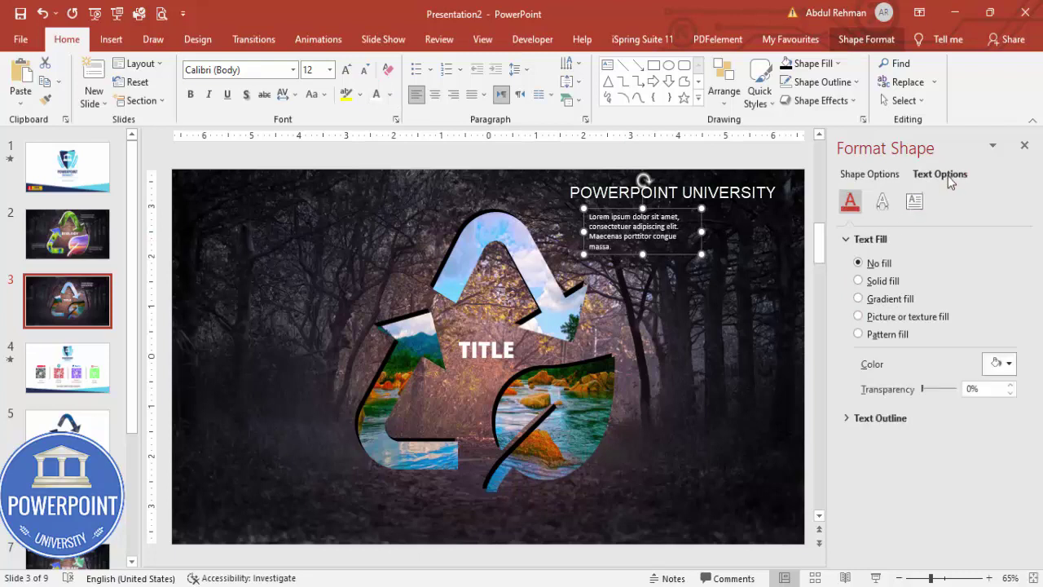
left_click_drag(923, 390, 934, 390)
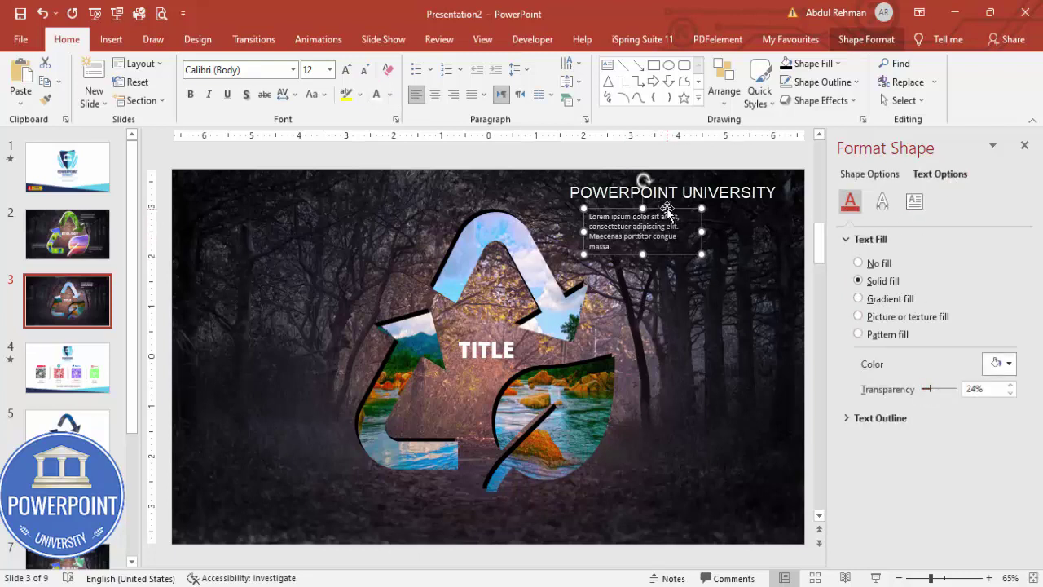
left_click_drag(667, 210, 716, 428)
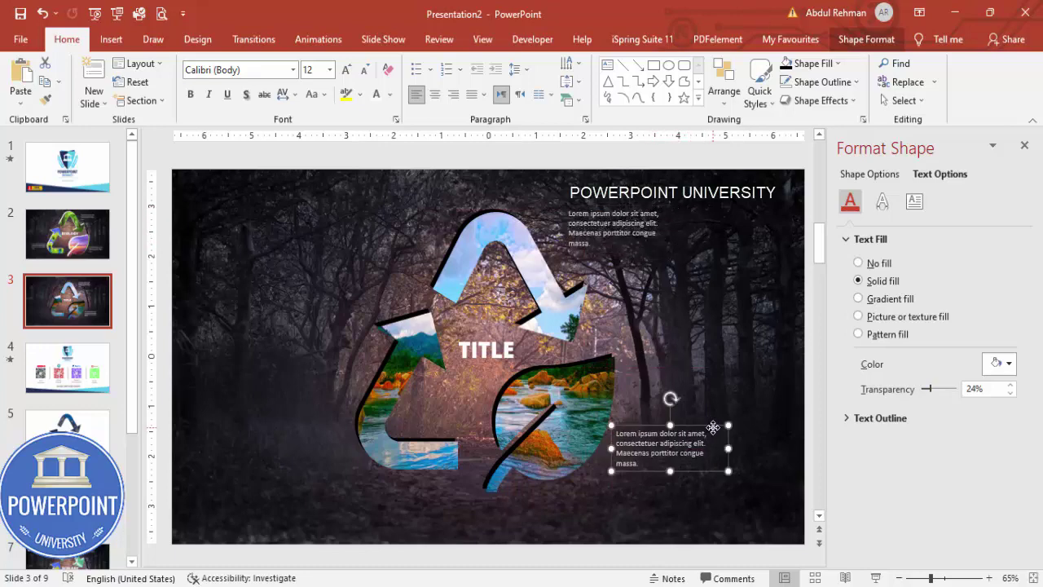
- Ctrl-drag a copy of the lower-right lorem ipsum box to the icon's lower left, then deselect it
scroll(730, 438, "down", 2)
left_click_drag(761, 505, 353, 278)
scroll(353, 279, "up", 2)
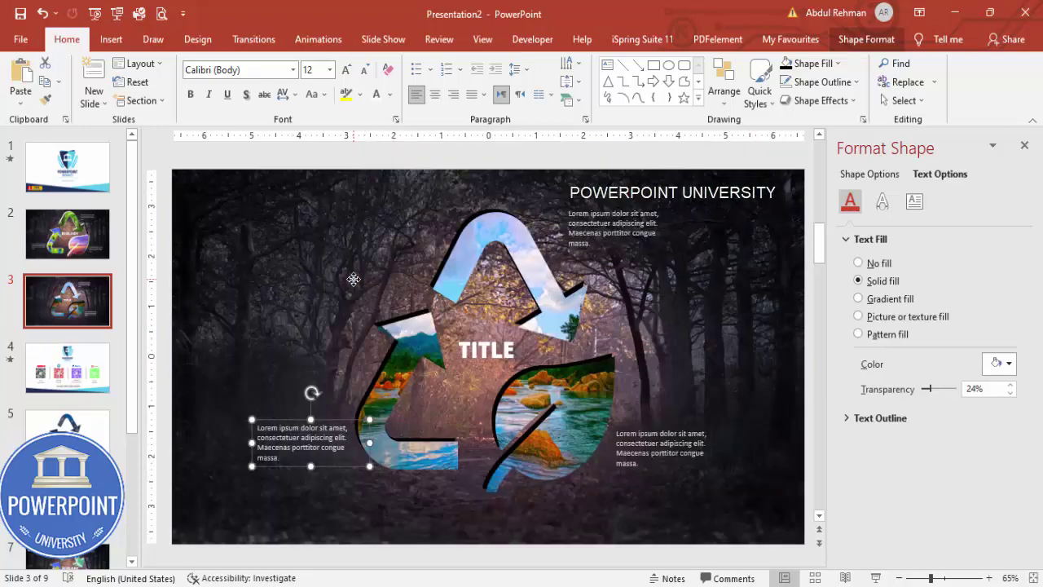
left_click(594, 152)
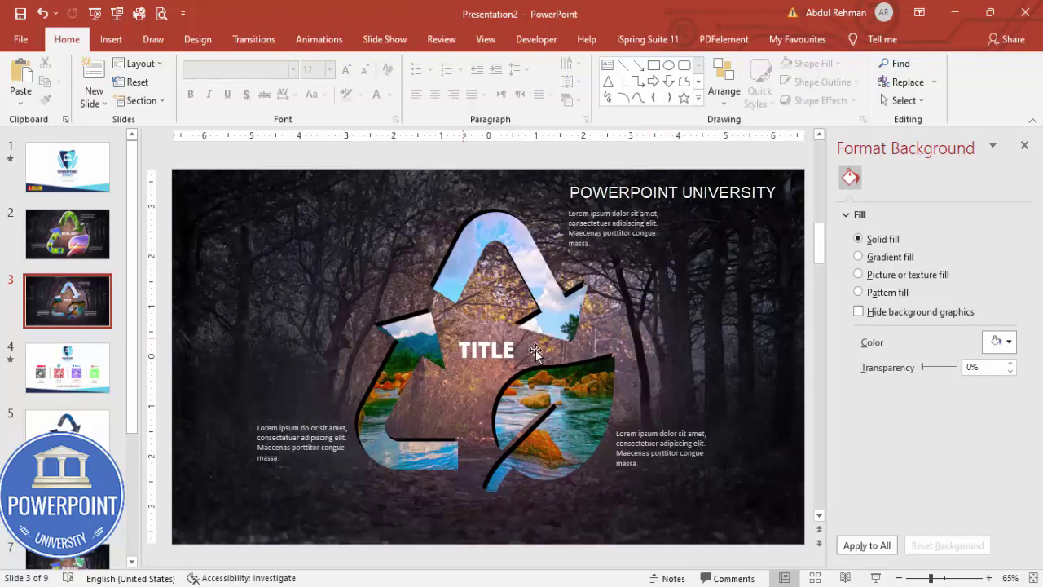